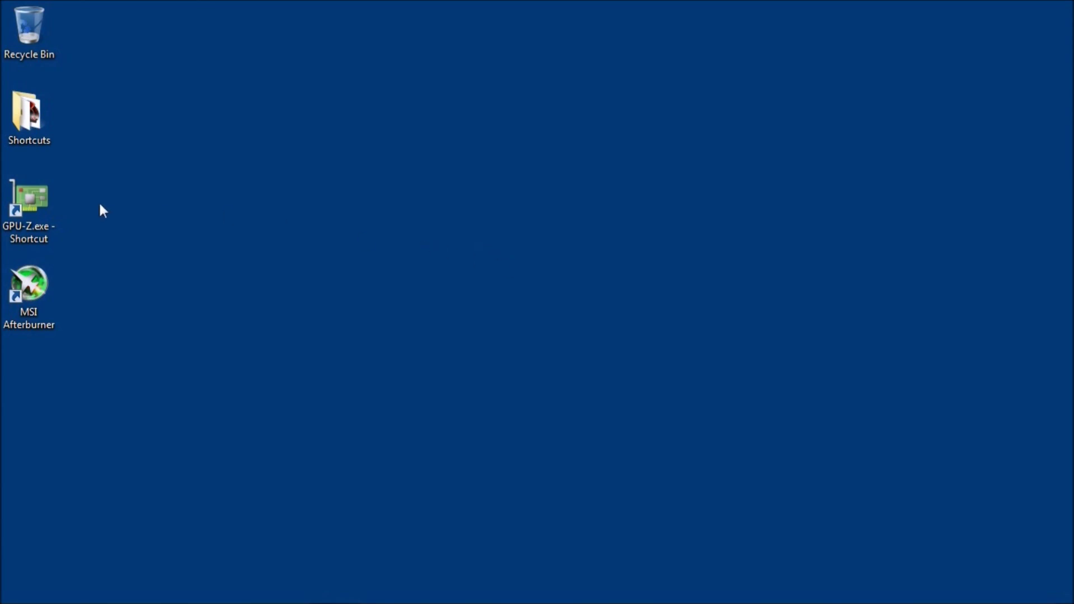
pyautogui.click(44, 209)
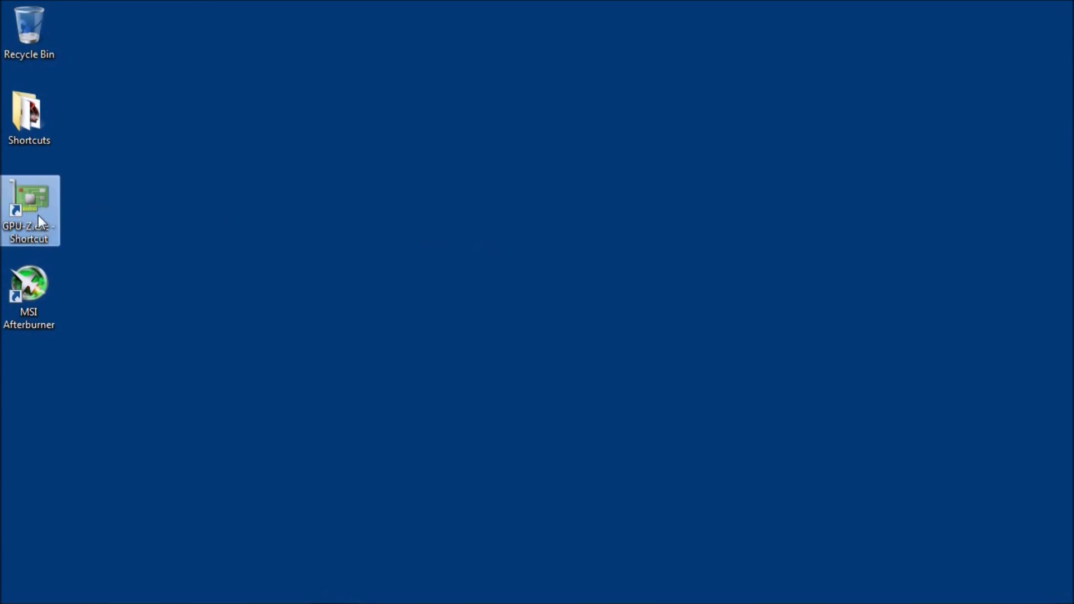
pyautogui.click(254, 226)
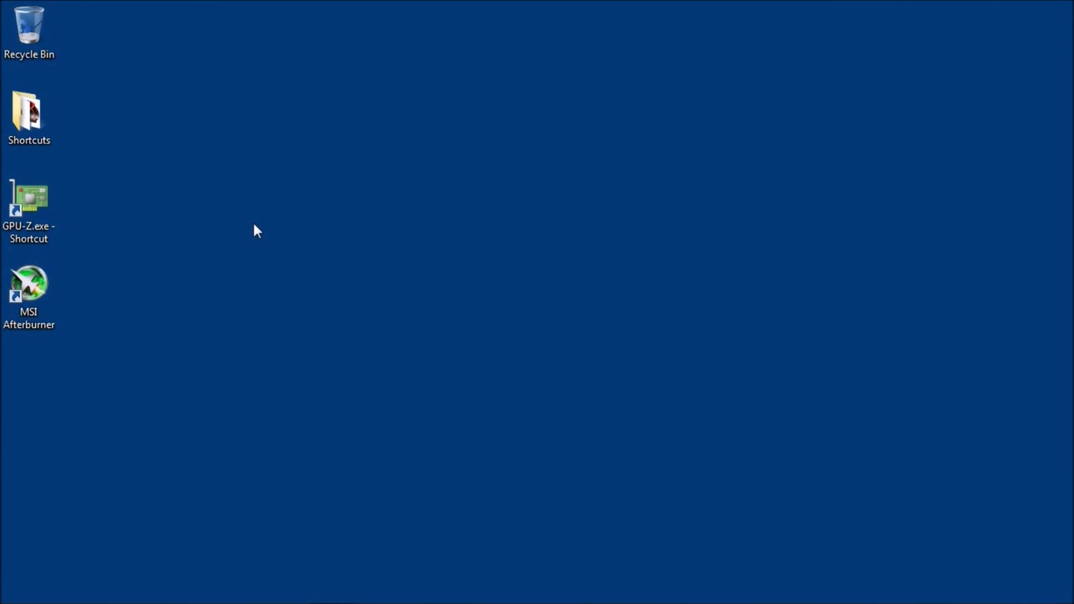
# Step: Launch Catalyst Control Center from the desktop and open the AMD OverDrive performance page
pyautogui.rightClick(638, 232)
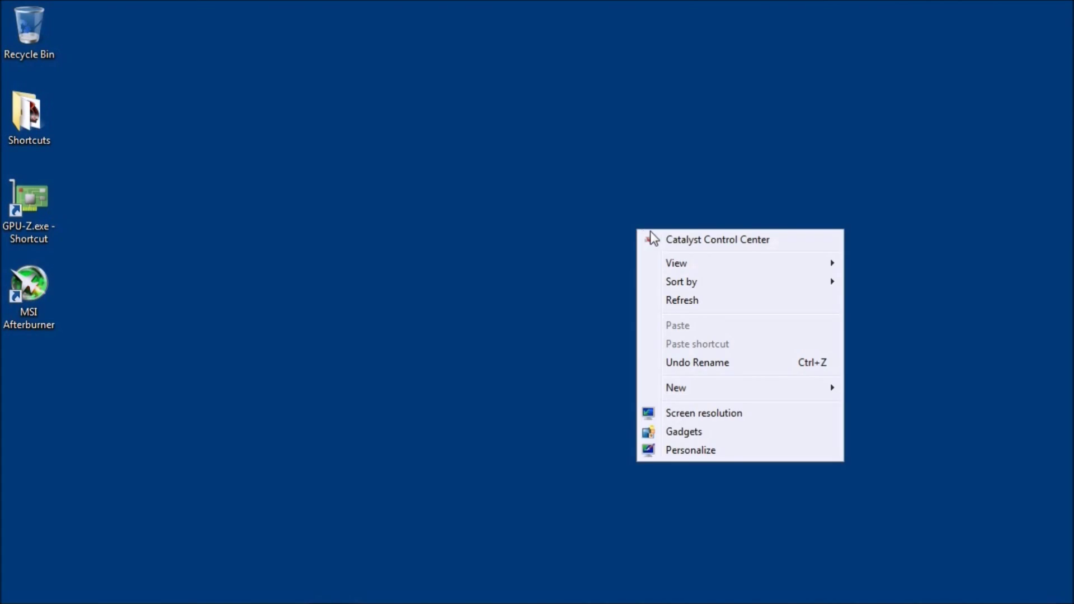
pyautogui.click(796, 246)
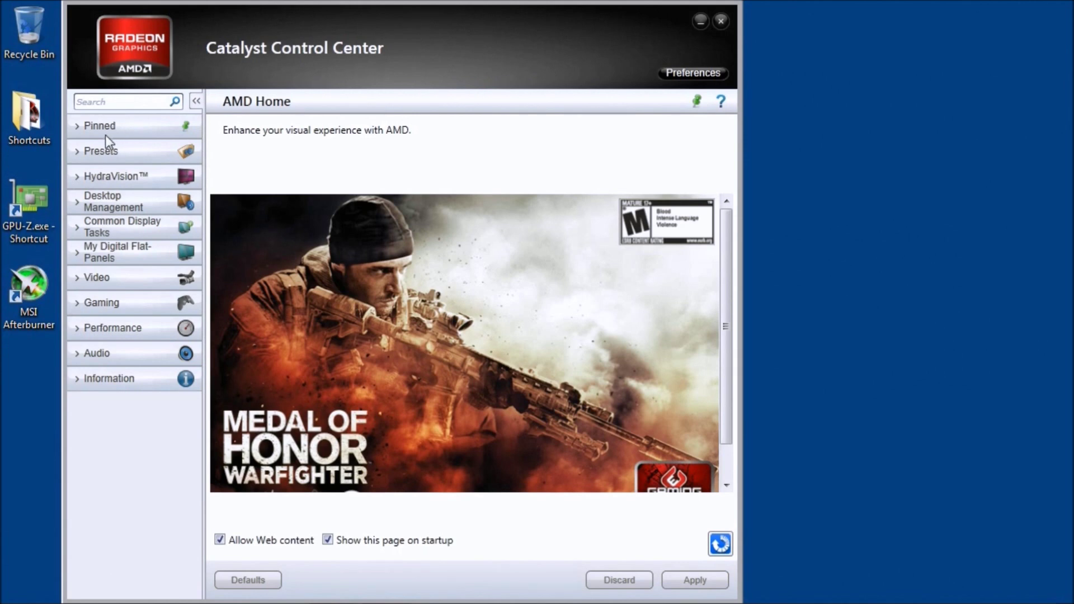
pyautogui.click(111, 332)
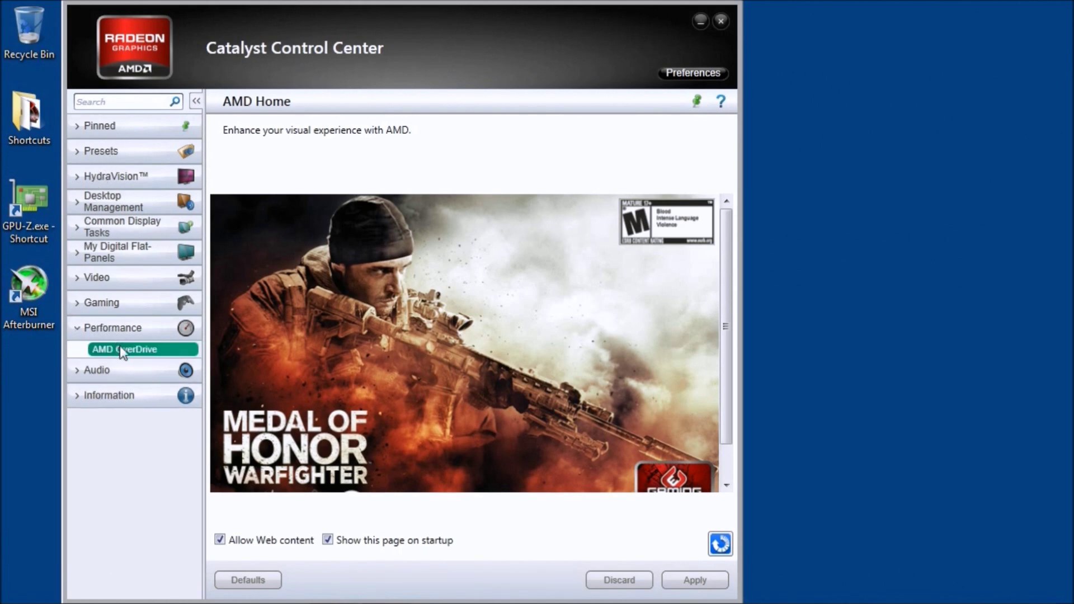
pyautogui.click(176, 350)
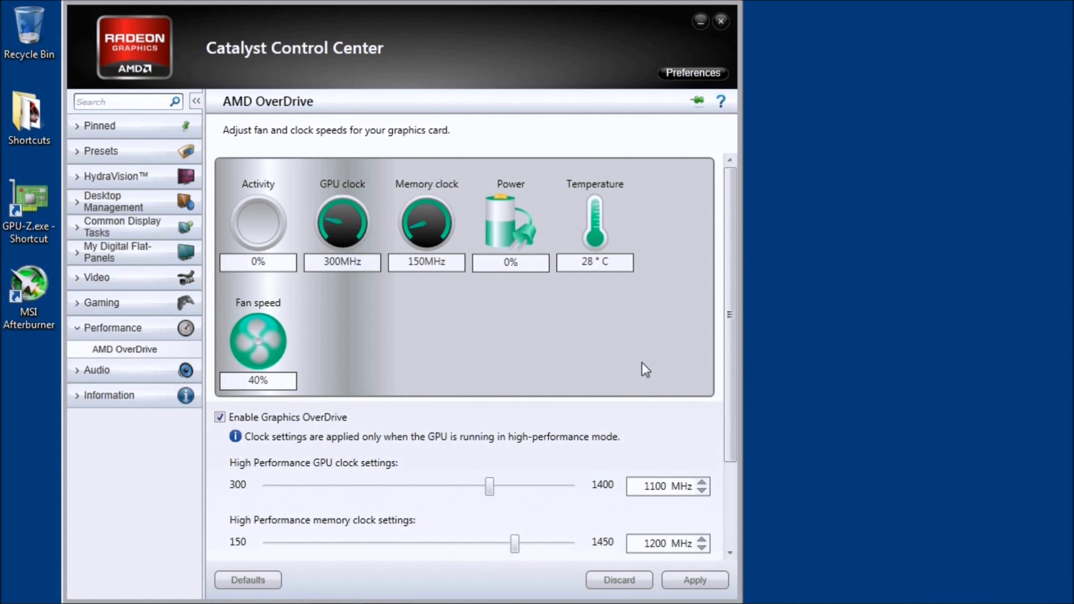
# Step: Toggle Graphics OverDrive off and on, and leave it disabled
pyautogui.moveTo(726, 390); pyautogui.dragTo(728, 488)
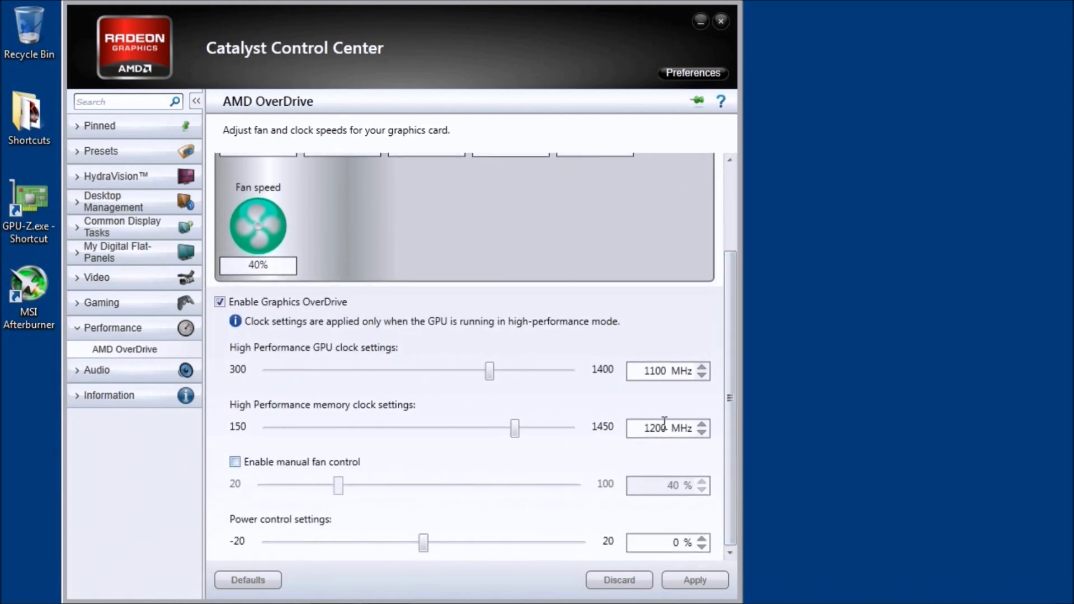
pyautogui.click(220, 302)
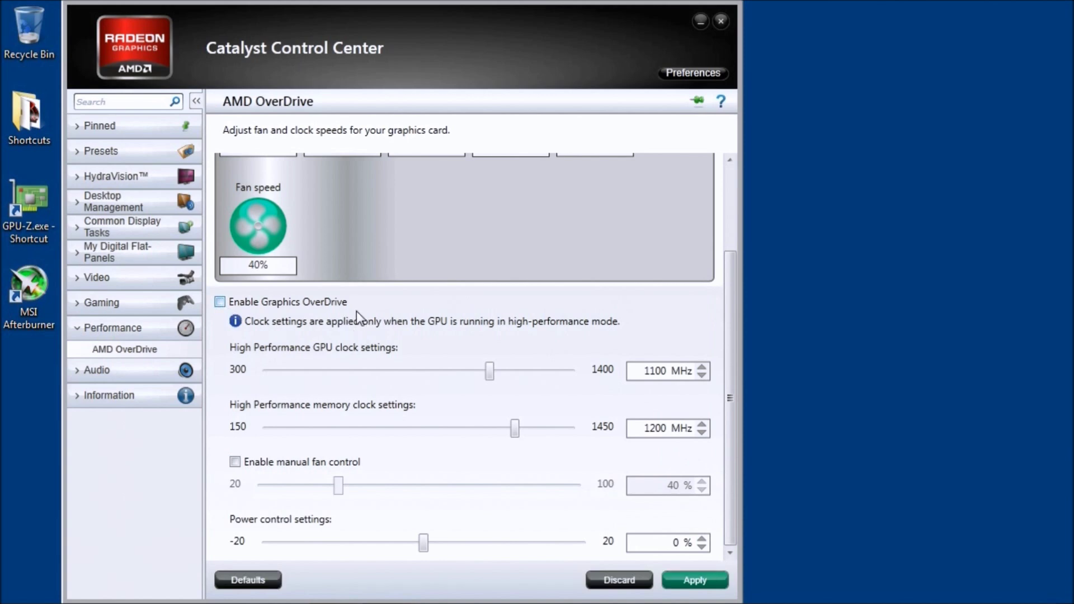
pyautogui.click(220, 301)
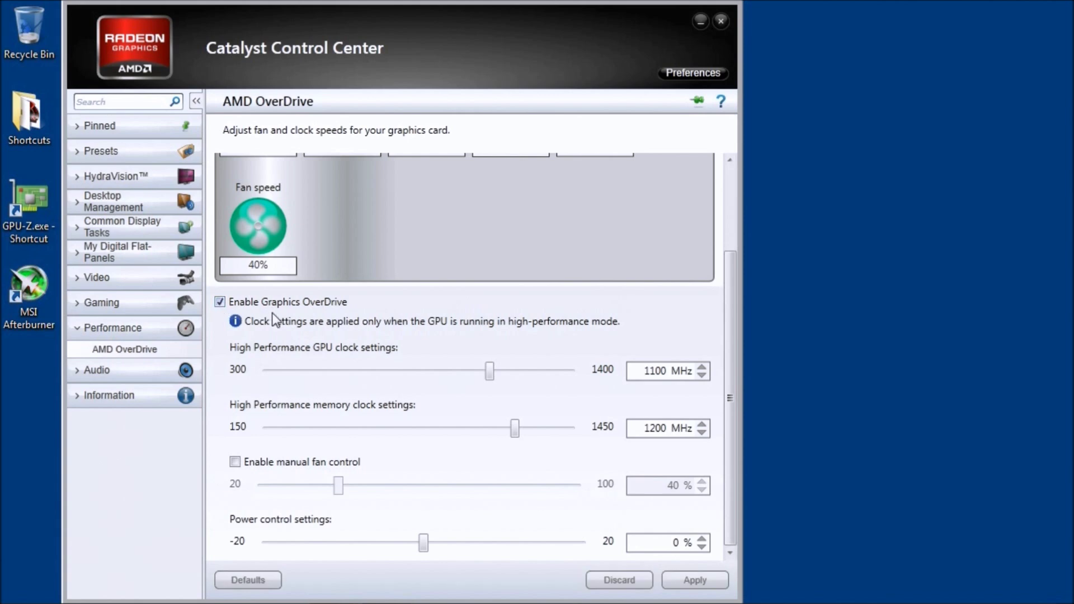
pyautogui.click(222, 303)
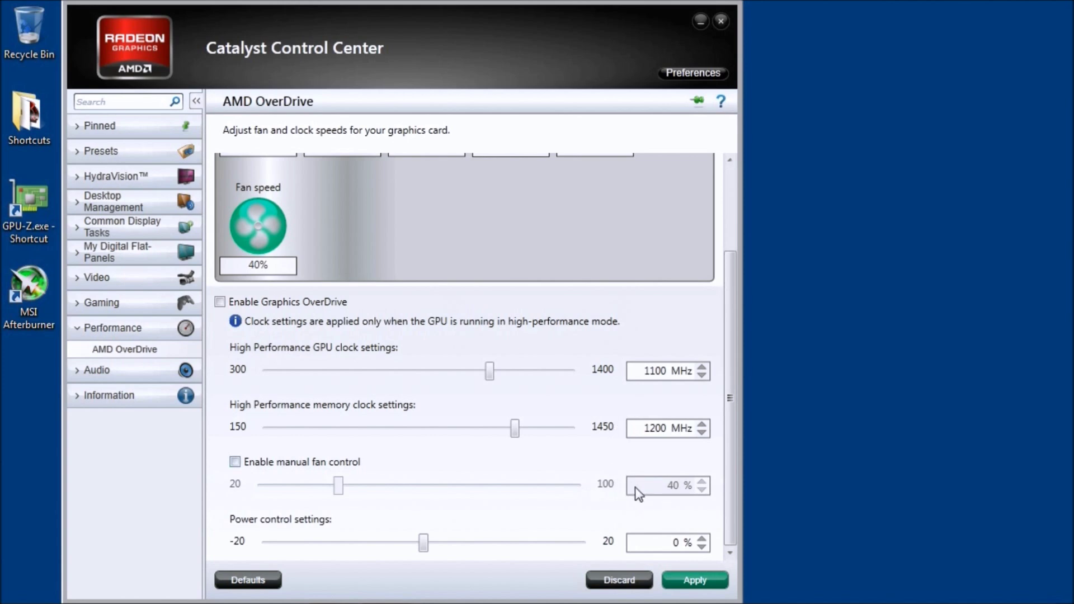
# Step: Enable manual fan control, try raising the power control setting to its maximum, and apply the changes
pyautogui.click(248, 465)
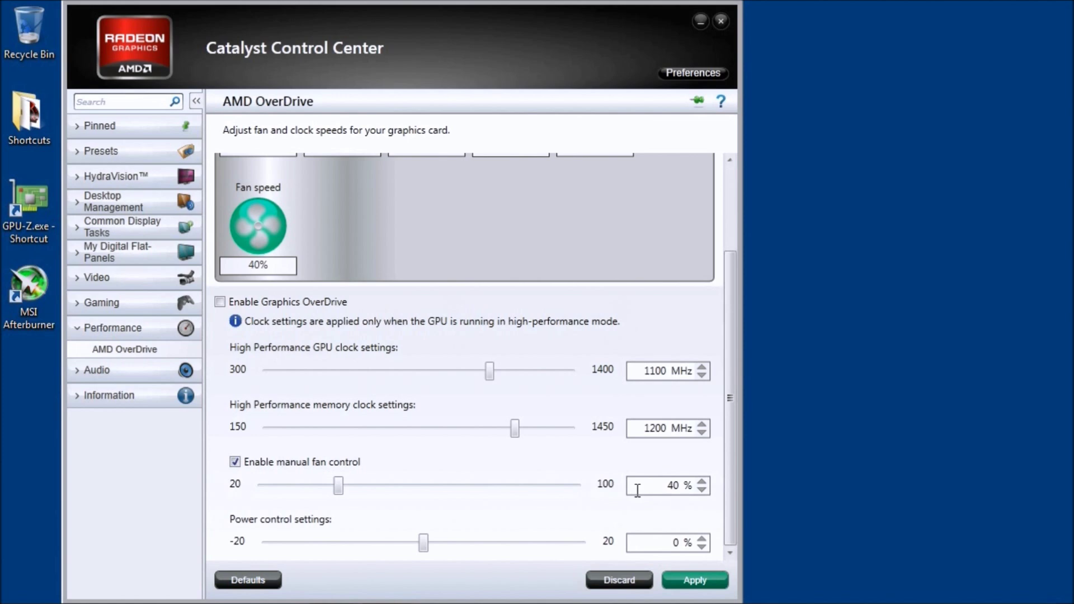
pyautogui.click(235, 462)
pyautogui.click(330, 462)
pyautogui.moveTo(425, 542); pyautogui.dragTo(636, 543)
pyautogui.click(700, 580)
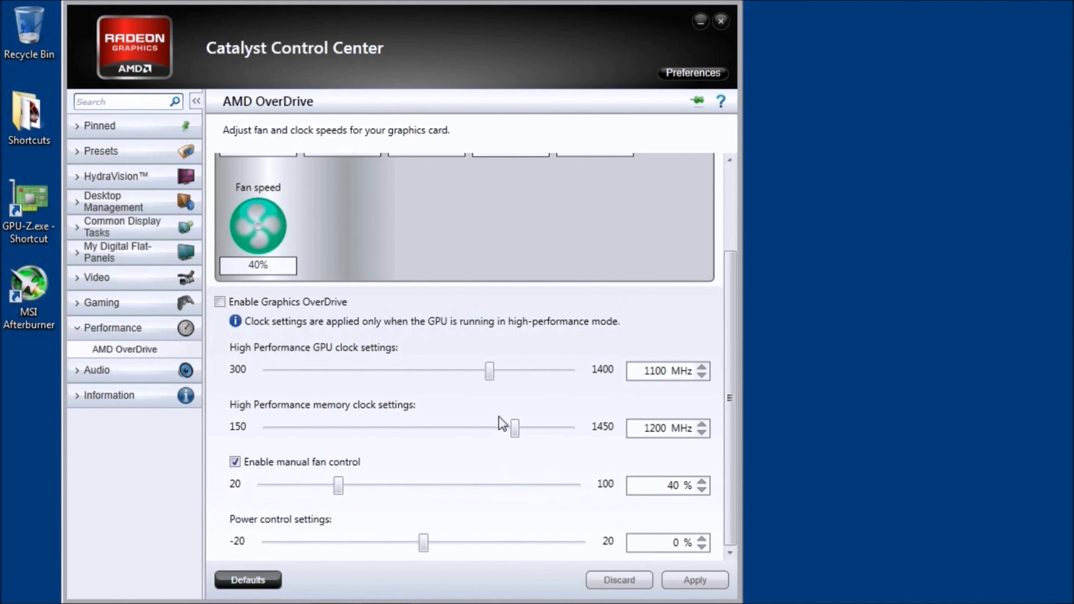
# Step: Set the high performance GPU clock to 1150 MHz and the memory clock to 1400 MHz, and apply both
pyautogui.moveTo(489, 375); pyautogui.dragTo(491, 375)
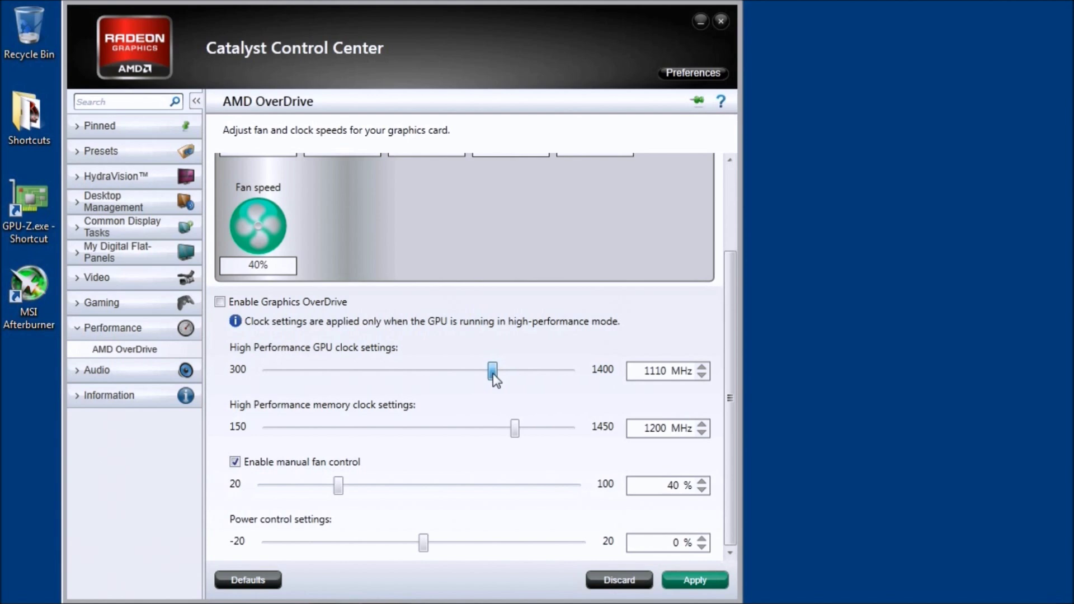
pyautogui.moveTo(493, 374); pyautogui.dragTo(505, 375)
pyautogui.moveTo(515, 429); pyautogui.dragTo(561, 429)
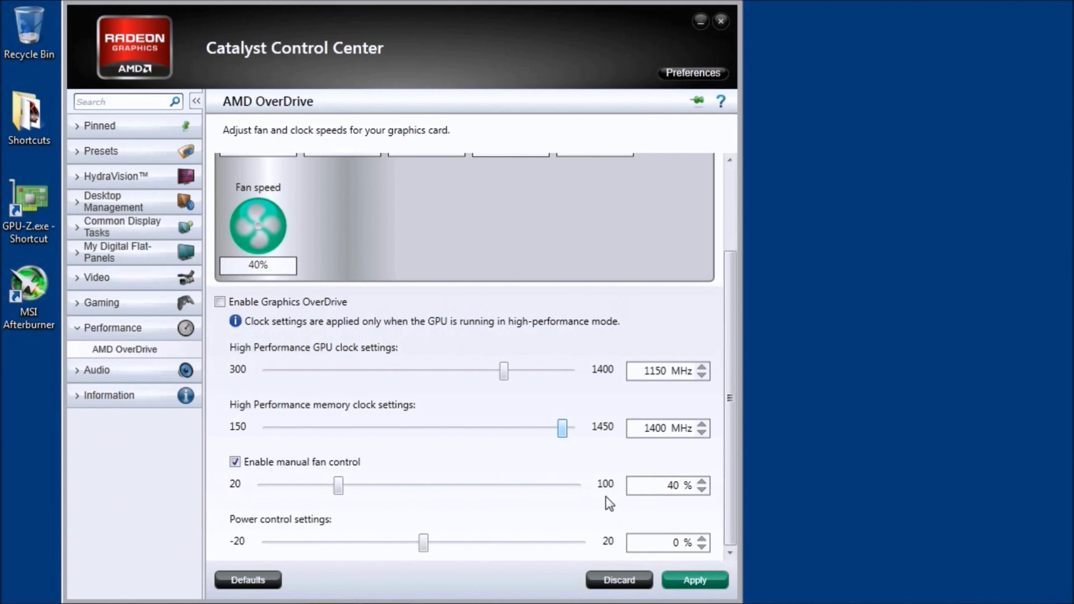
pyautogui.click(700, 581)
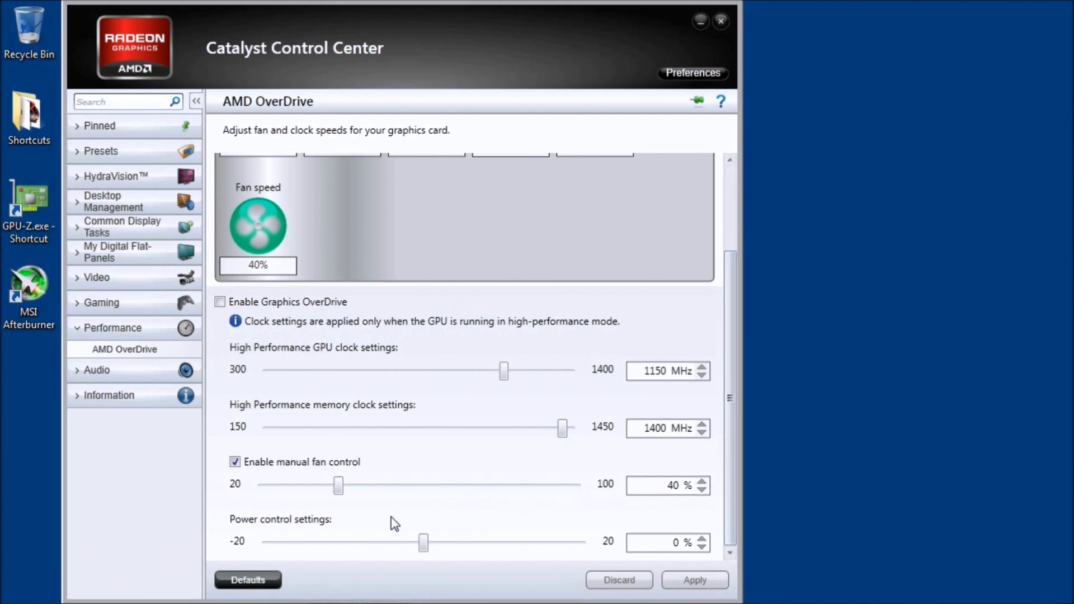
# Step: Try to apply a power control setting of 20% with Graphics OverDrive disabled
pyautogui.click(465, 541)
pyautogui.moveTo(468, 548); pyautogui.dragTo(604, 549)
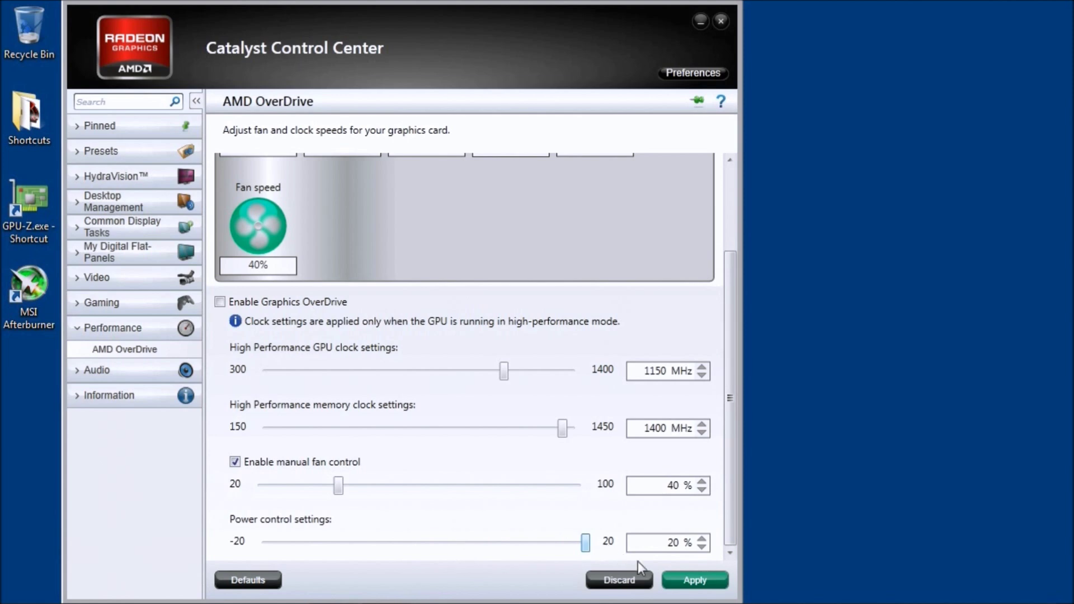
pyautogui.click(688, 575)
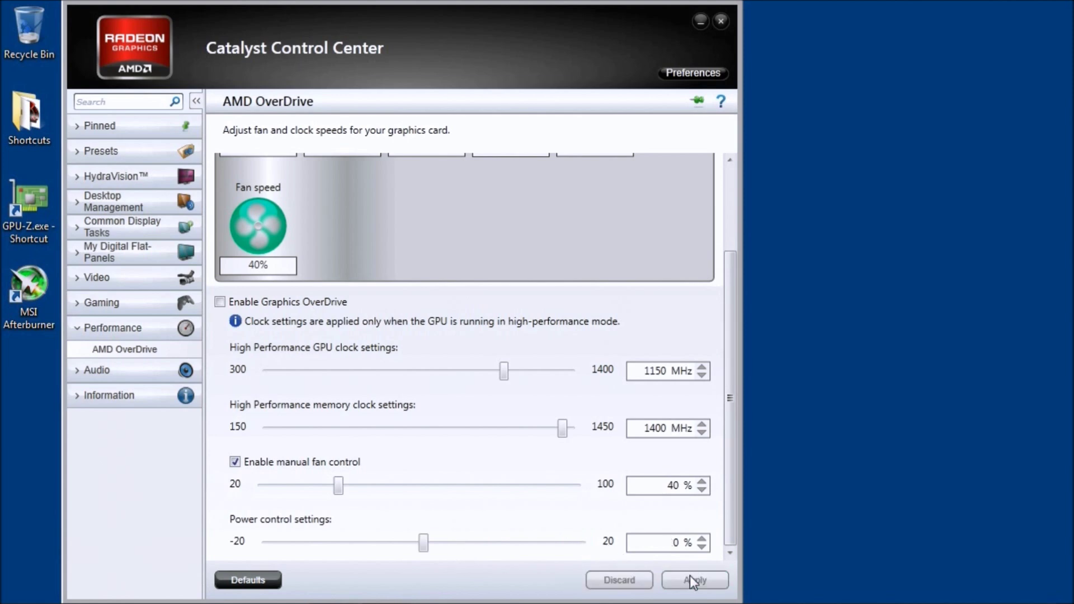
# Step: Enable Graphics OverDrive, set power control to 20%, and apply the changes
pyautogui.click(219, 302)
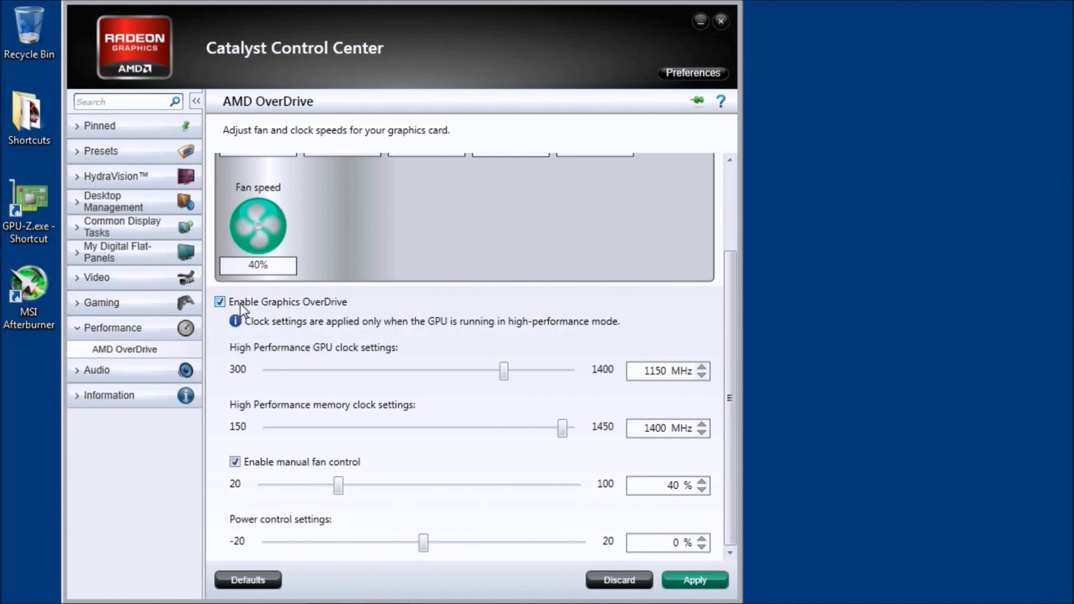
pyautogui.moveTo(424, 543); pyautogui.dragTo(632, 547)
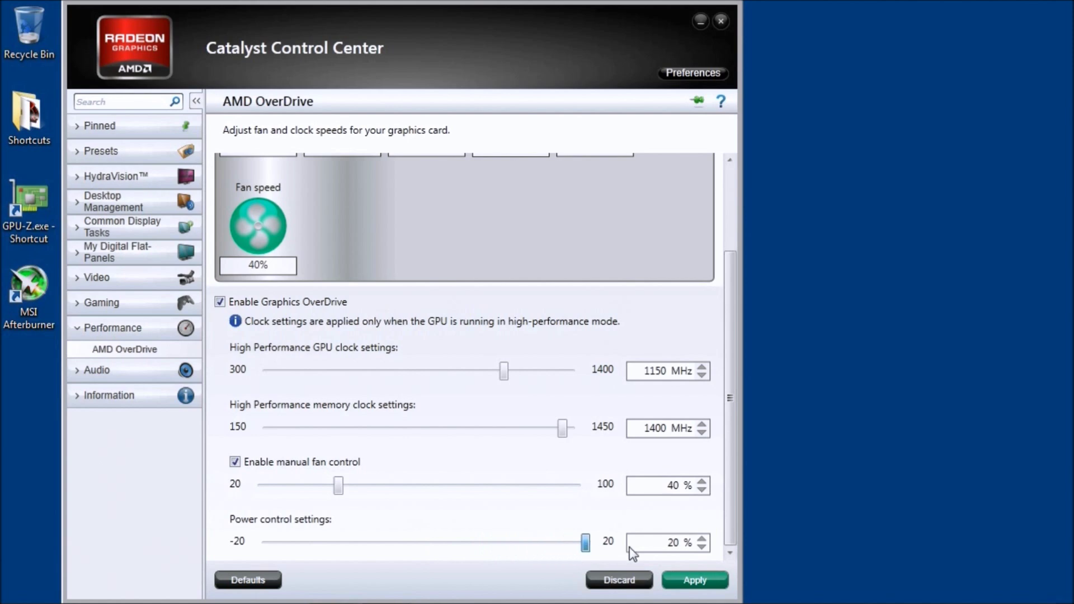
pyautogui.click(693, 584)
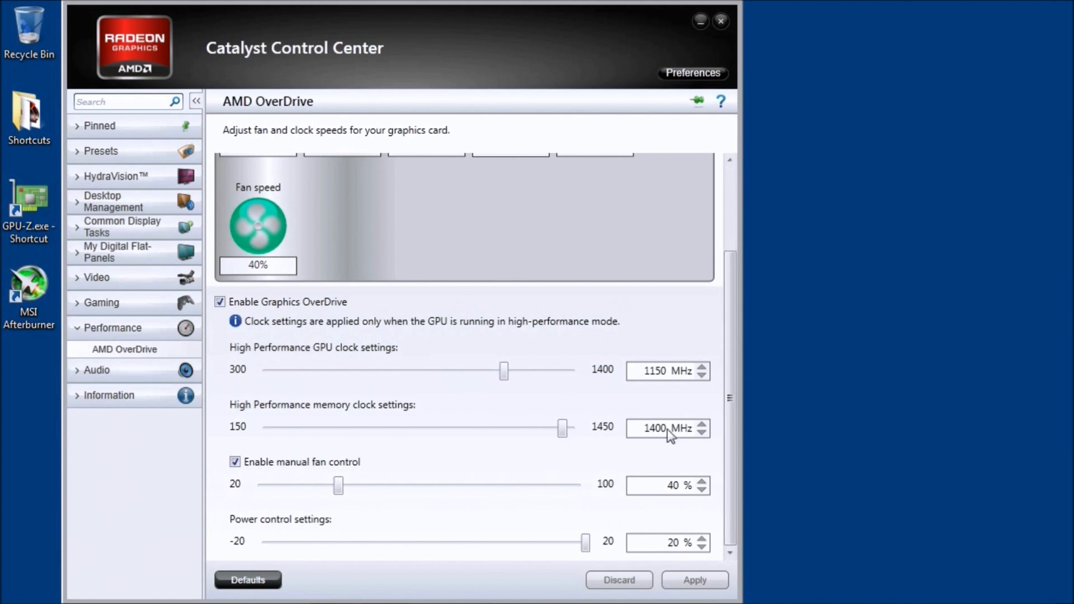
# Step: Raise the memory clock to 1450 MHz and bring the GPU clock to 1170 MHz in stages, applying the changes
pyautogui.moveTo(506, 373); pyautogui.dragTo(514, 373)
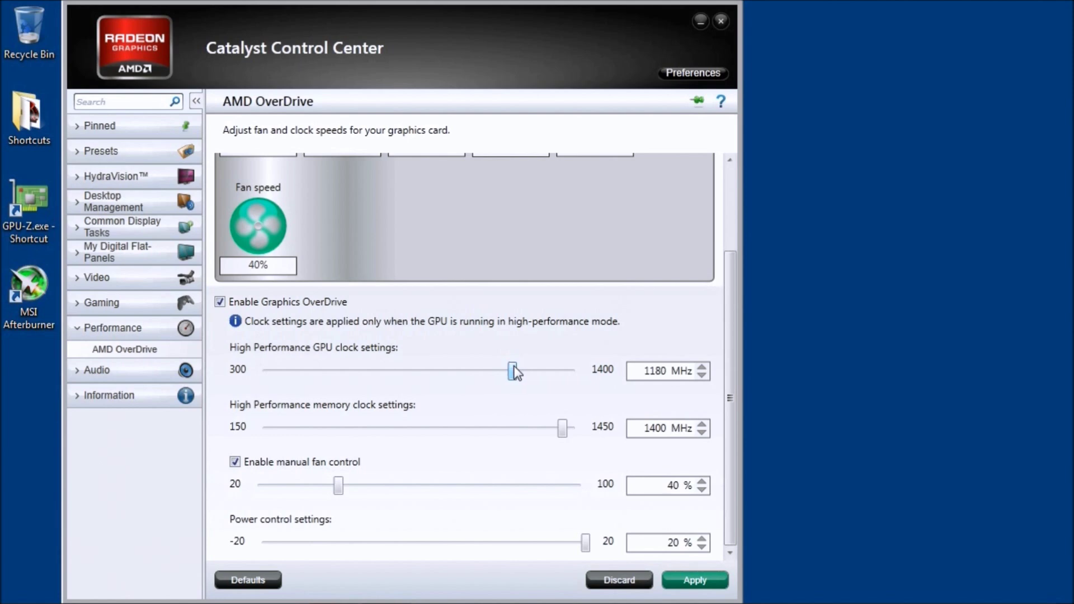
pyautogui.moveTo(562, 429); pyautogui.dragTo(595, 431)
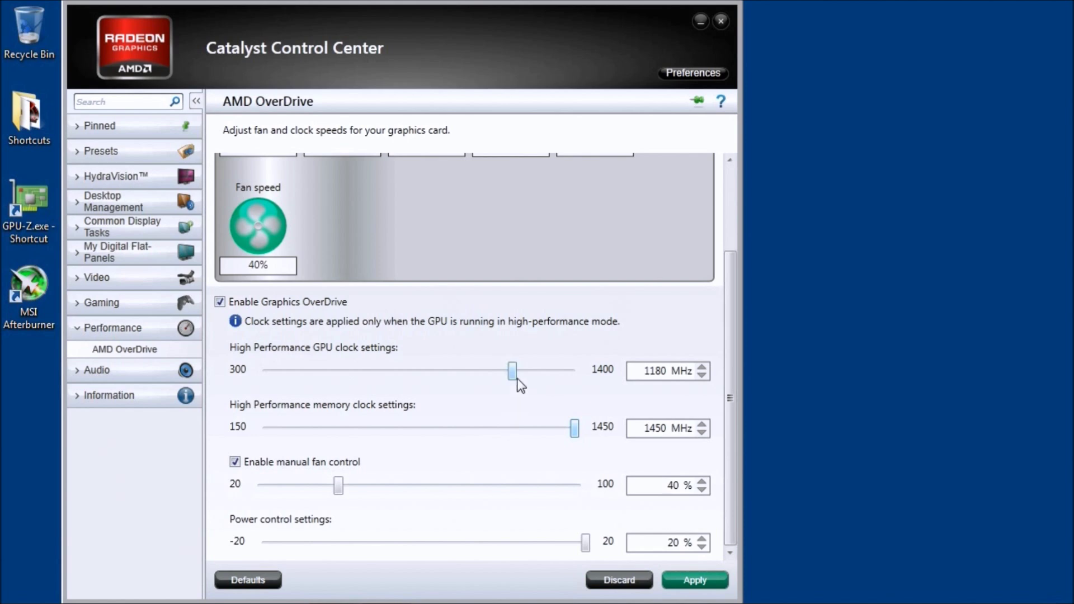
pyautogui.moveTo(515, 375); pyautogui.dragTo(508, 374)
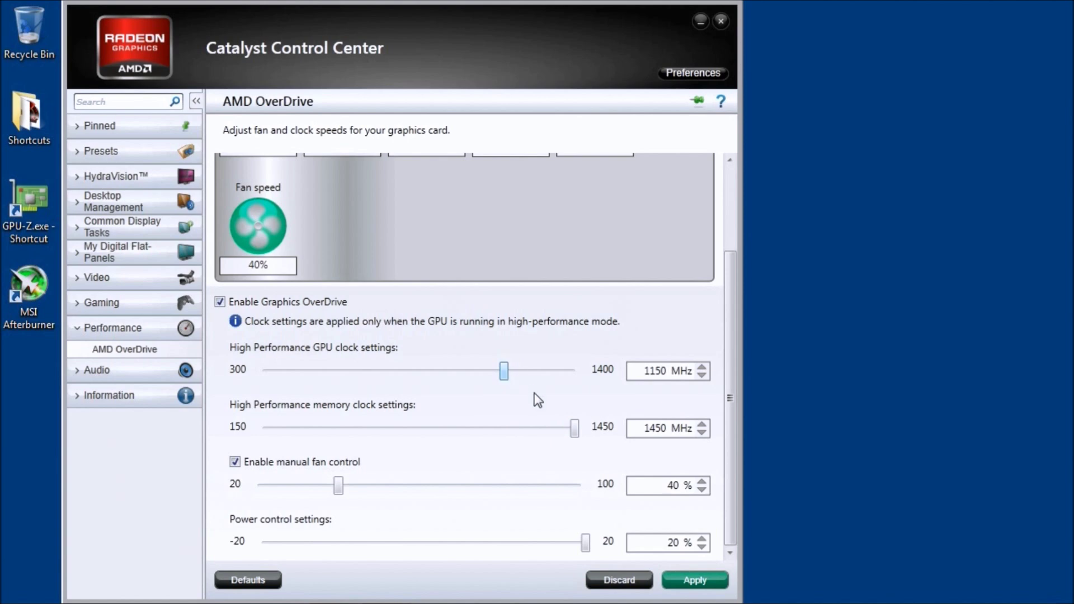
pyautogui.press('Right')
pyautogui.click(702, 583)
pyautogui.click(506, 372)
pyautogui.press('Right')
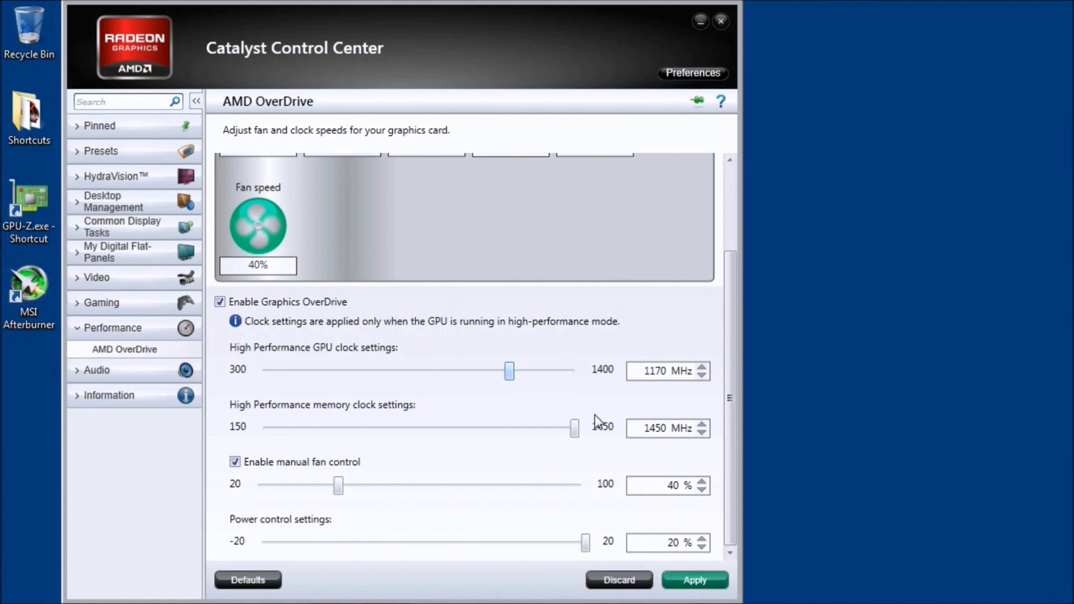
pyautogui.click(700, 575)
# Step: Set the memory clock back to 1400 MHz and the GPU clock to 1150 MHz, and apply both
pyautogui.moveTo(576, 436)
pyautogui.mouseDown()
pyautogui.moveTo(556, 433)
pyautogui.moveTo(566, 435)
pyautogui.mouseUp()
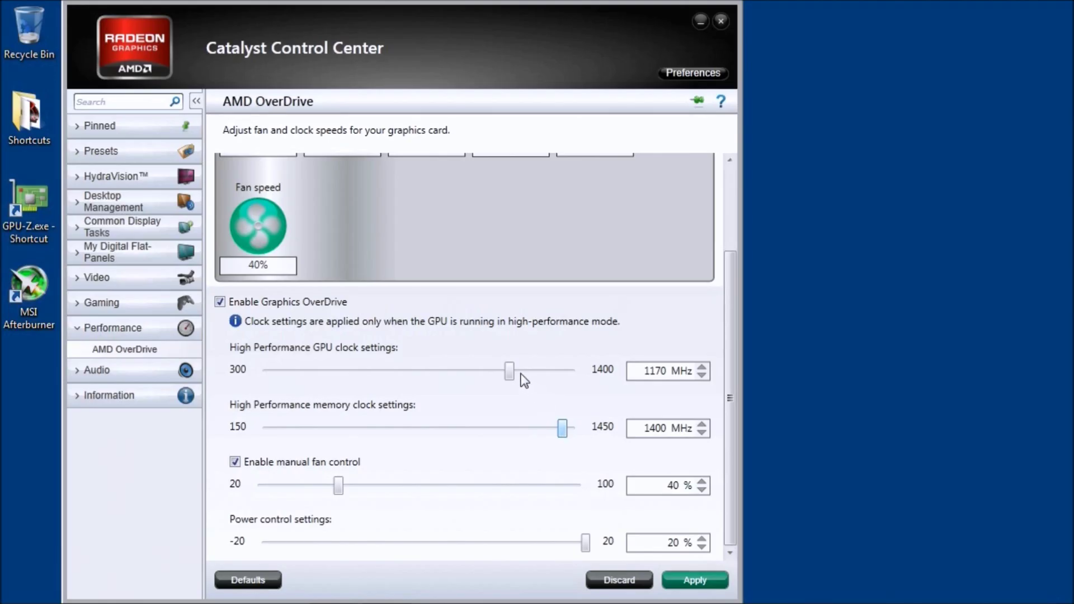
pyautogui.moveTo(510, 373); pyautogui.dragTo(504, 374)
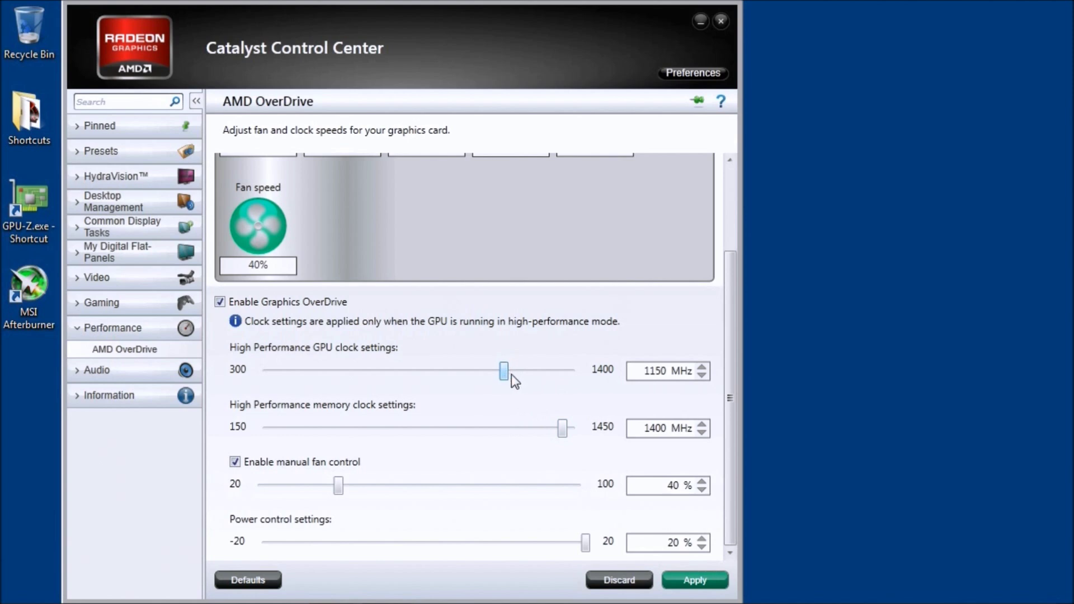
pyautogui.click(699, 576)
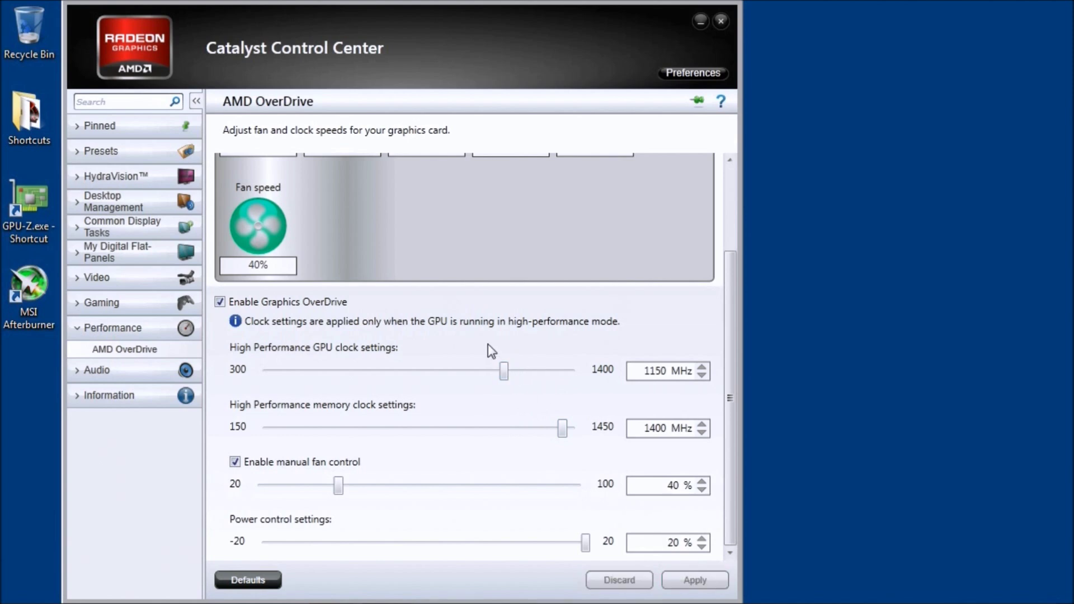
# Step: Raise the high performance GPU clock to 1170 MHz in small increments, applying the changes
pyautogui.moveTo(505, 373); pyautogui.dragTo(507, 373)
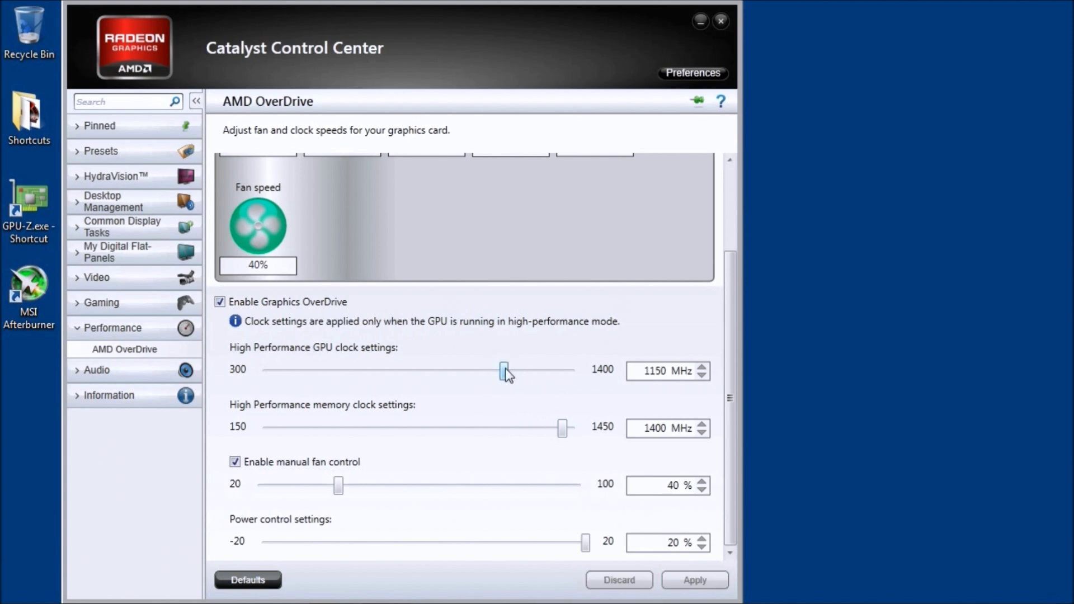
pyautogui.click(715, 579)
pyautogui.moveTo(507, 370); pyautogui.dragTo(508, 371)
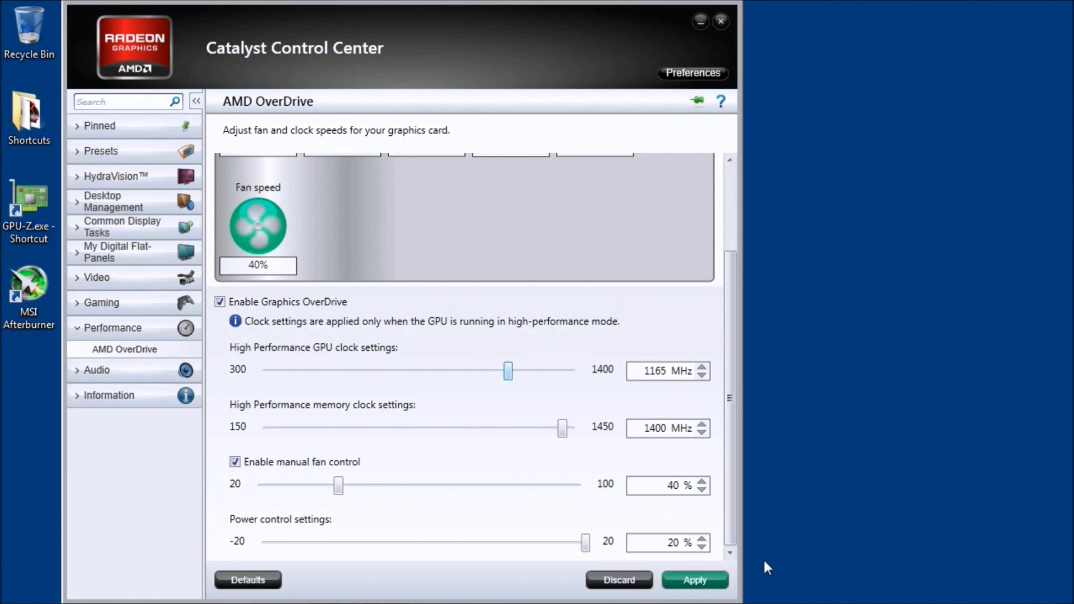
pyautogui.press('Right')
pyautogui.click(708, 582)
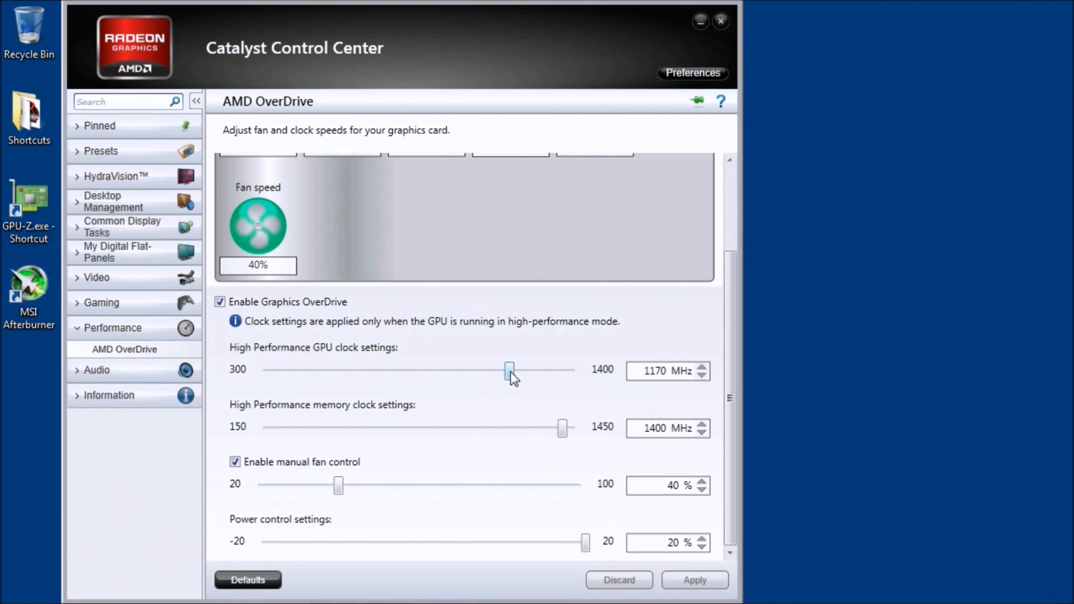
# Step: Raise the high performance GPU clock to 1180, 1190 and 1200 MHz in turn, applying each change
pyautogui.press('Right')
pyautogui.press('Right')
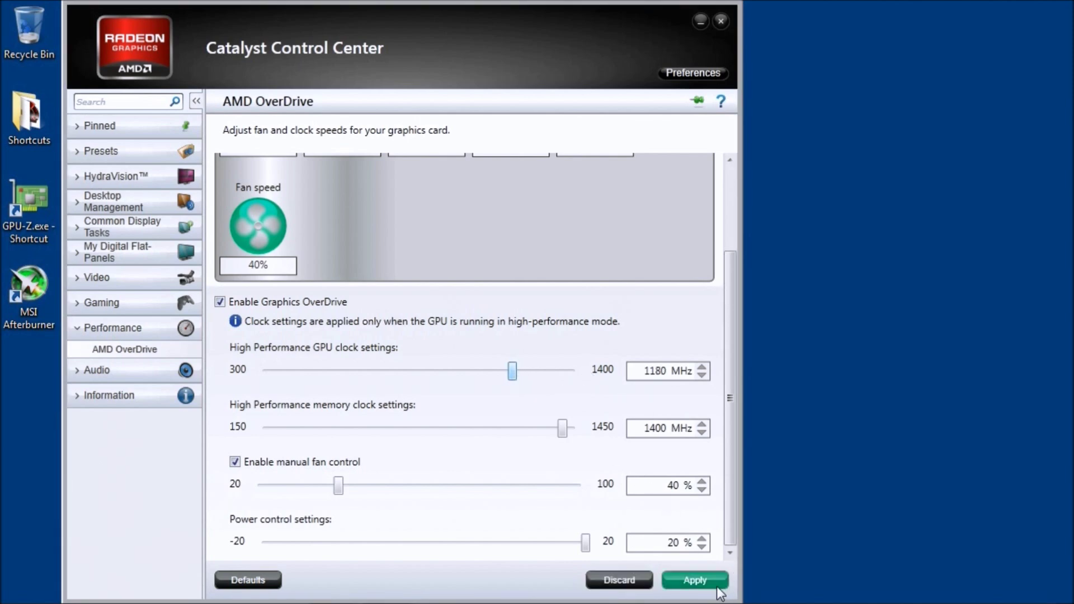
pyautogui.click(716, 581)
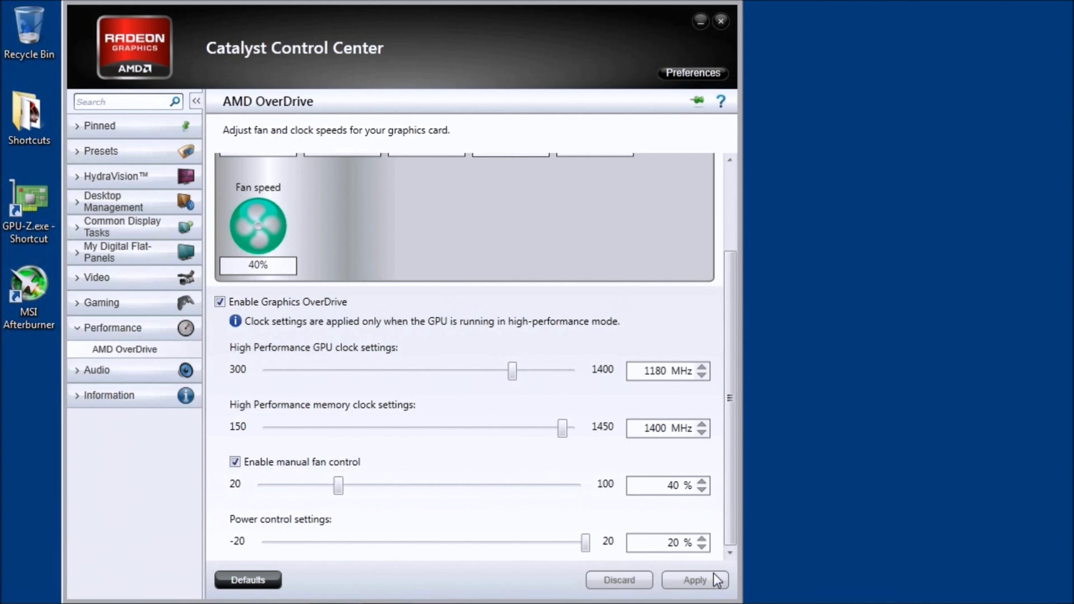
pyautogui.click(519, 372)
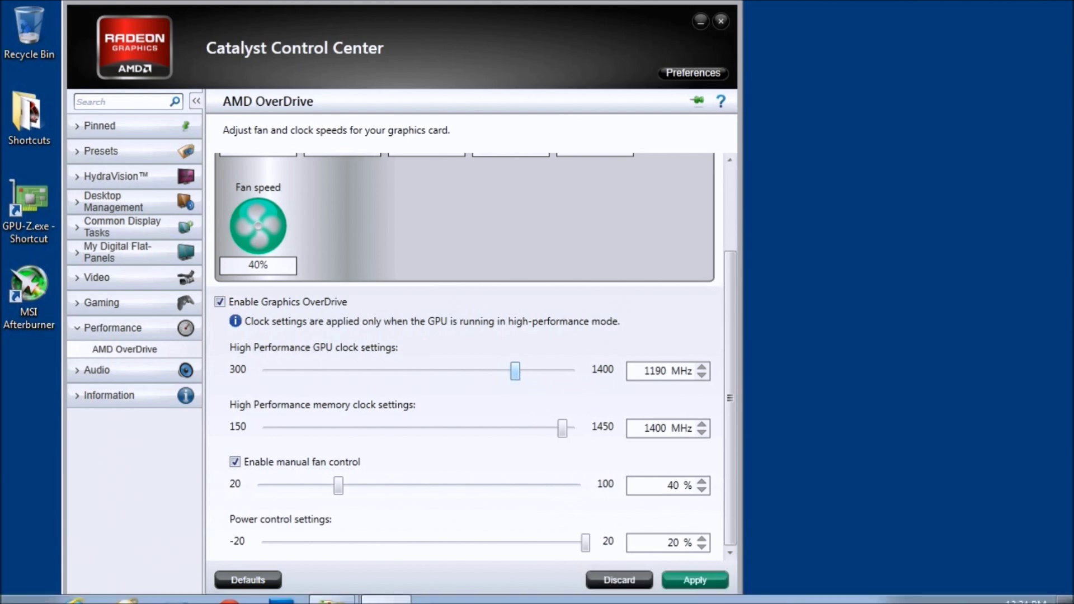
pyautogui.click(695, 575)
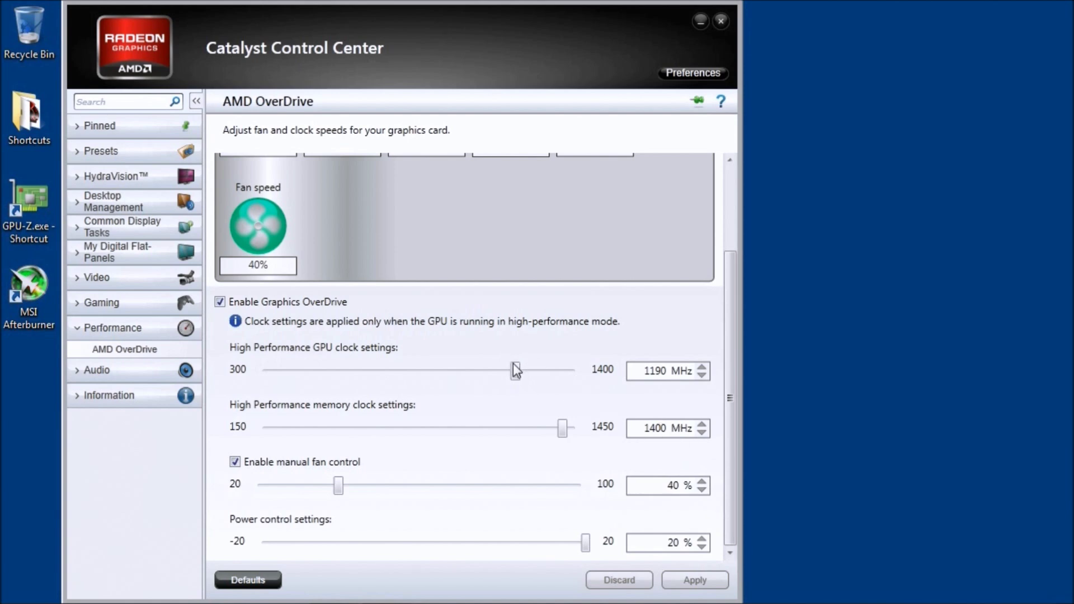
pyautogui.click(533, 374)
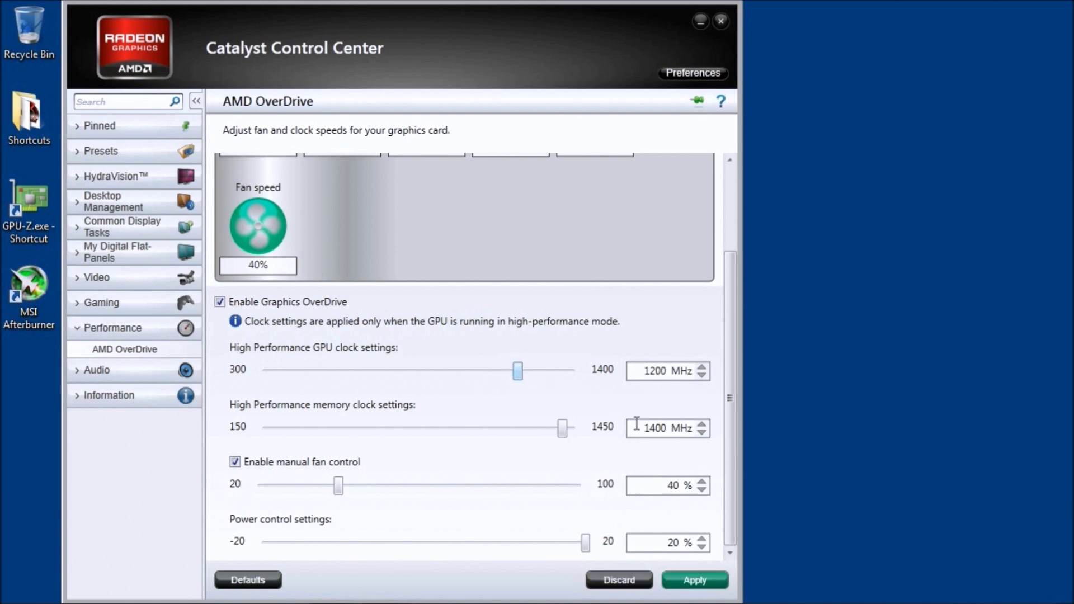
pyautogui.click(697, 579)
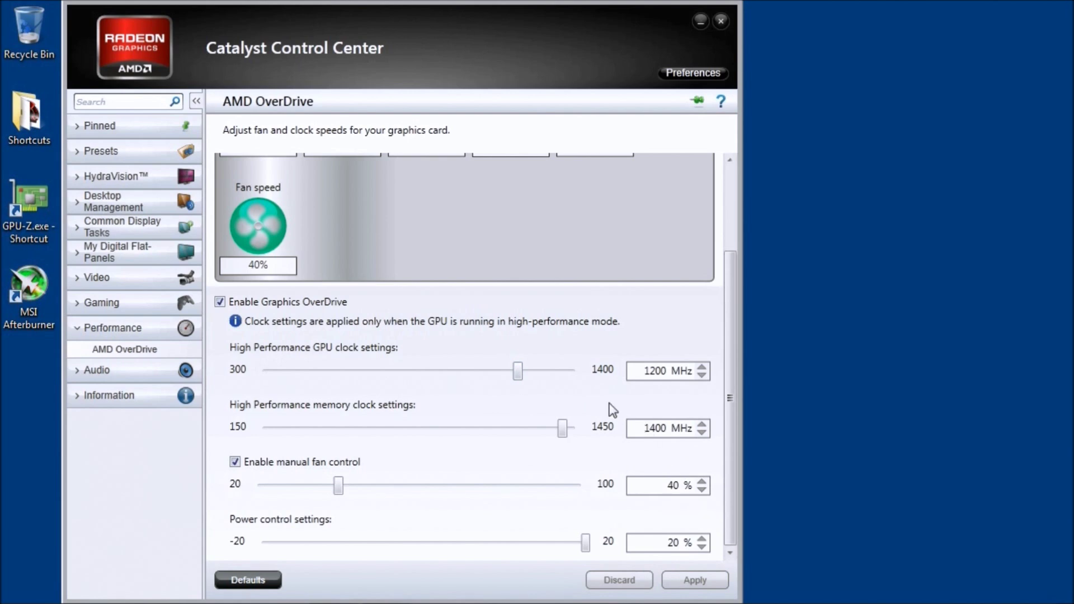
# Step: Lower the high performance GPU clock to 1180 MHz and further to 1150 MHz, applying each change
pyautogui.moveTo(517, 371); pyautogui.dragTo(515, 370)
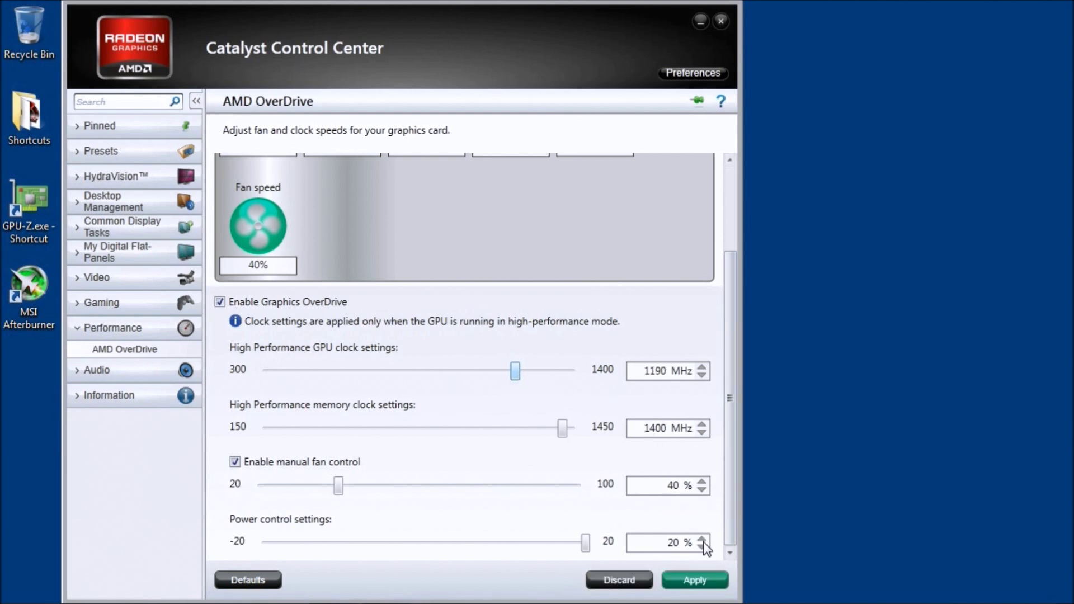
pyautogui.press('Left')
pyautogui.press('Left')
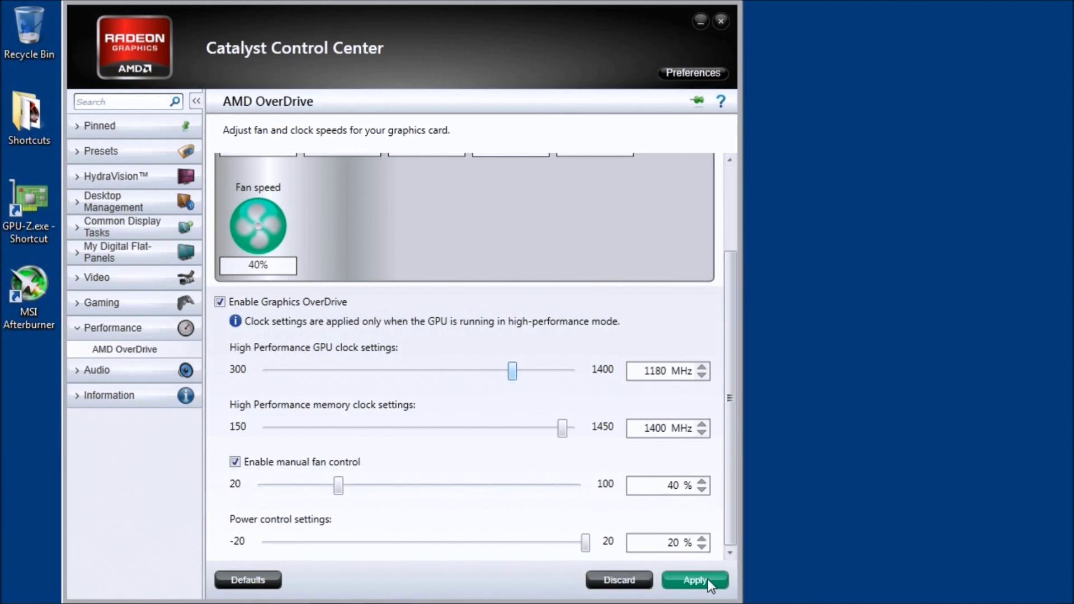
pyautogui.click(707, 579)
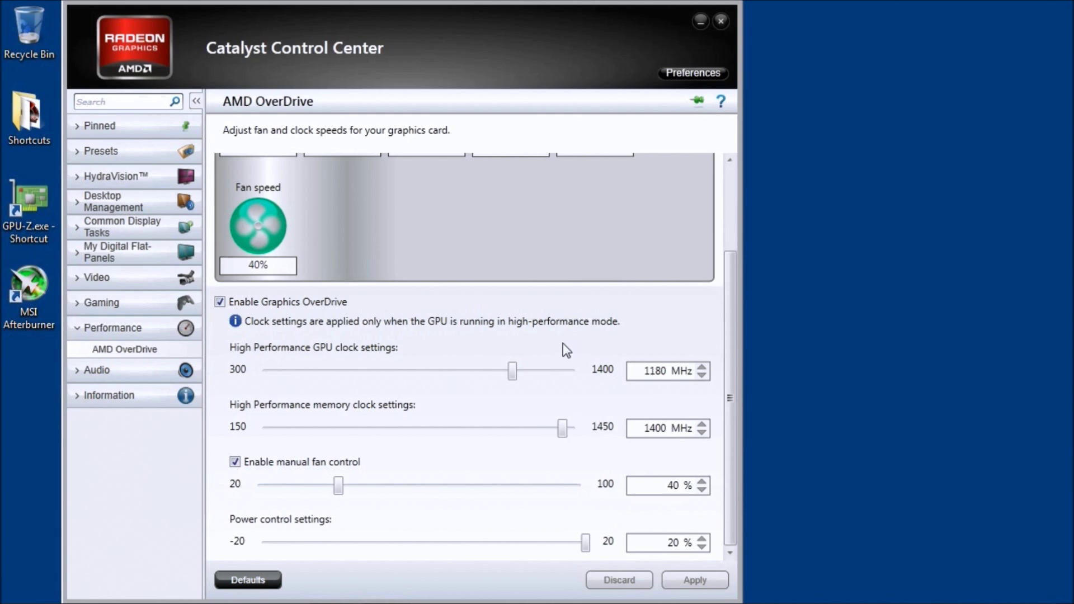
pyautogui.click(512, 373)
pyautogui.press('Left')
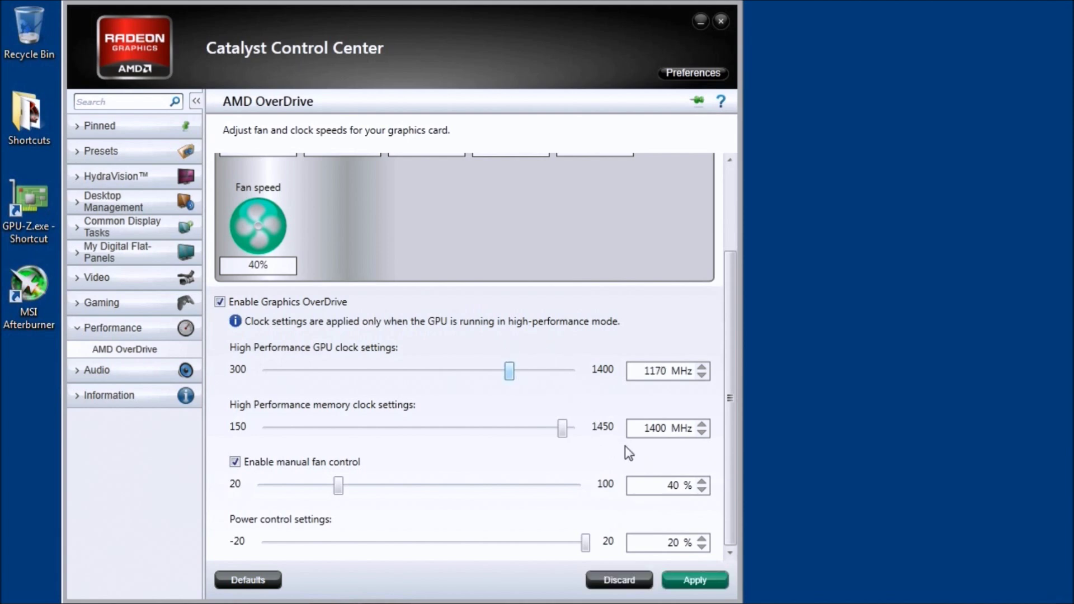
pyautogui.press('Left')
pyautogui.press('Left')
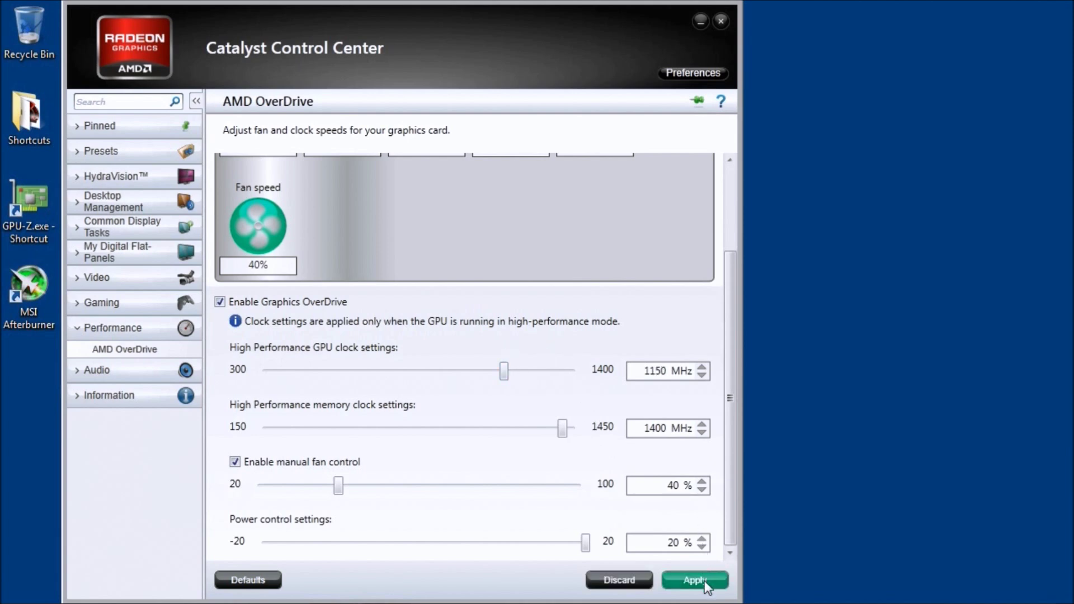
pyautogui.click(708, 582)
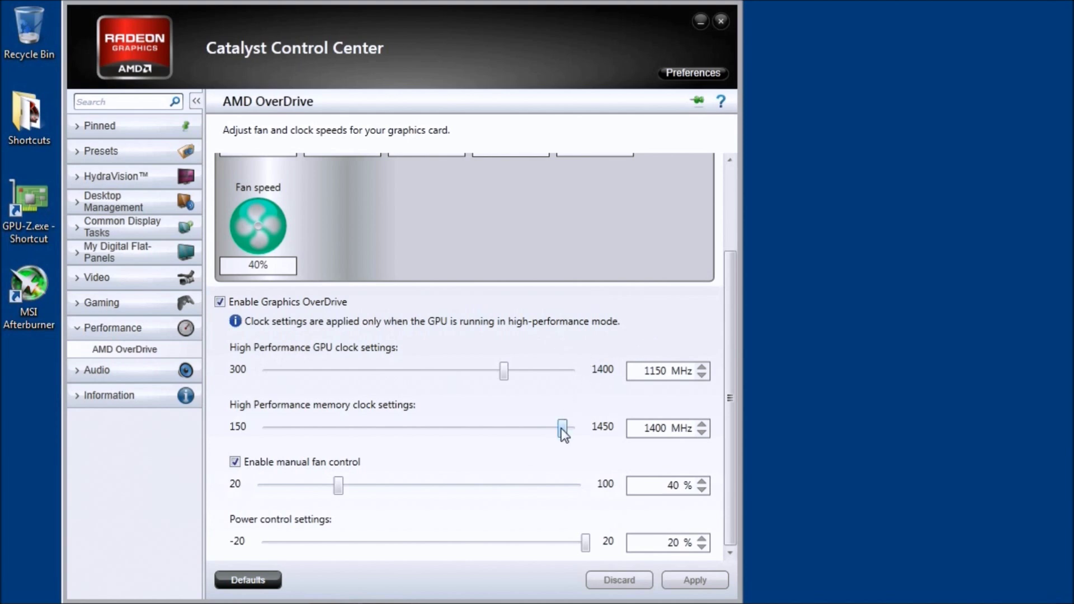
# Step: Raise the high performance memory clock to 1420 MHz and further to 1440 MHz, applying each change
pyautogui.moveTo(562, 431); pyautogui.dragTo(569, 436)
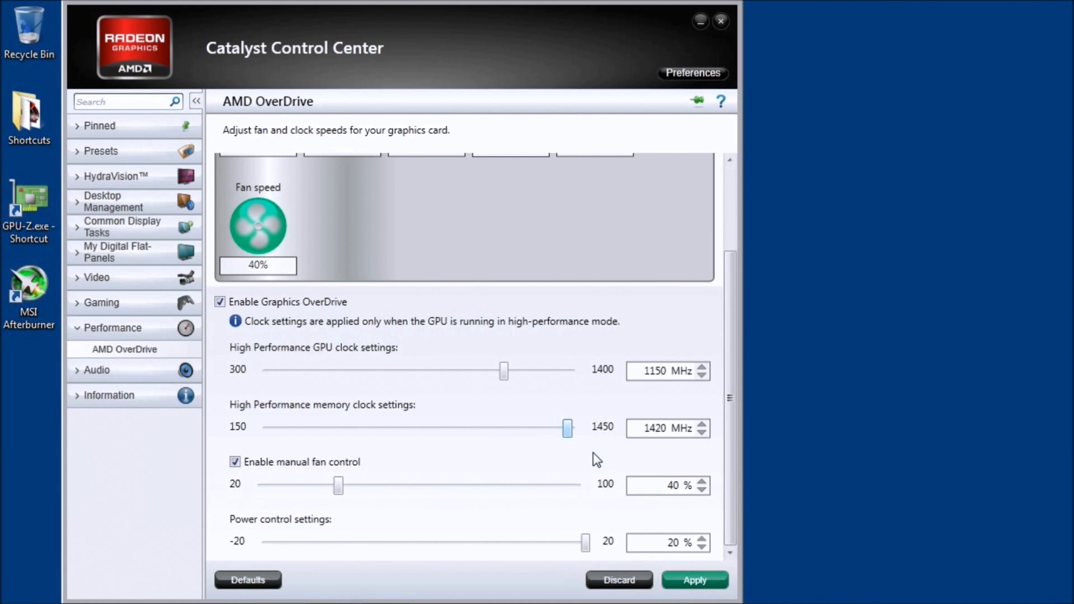
pyautogui.click(689, 582)
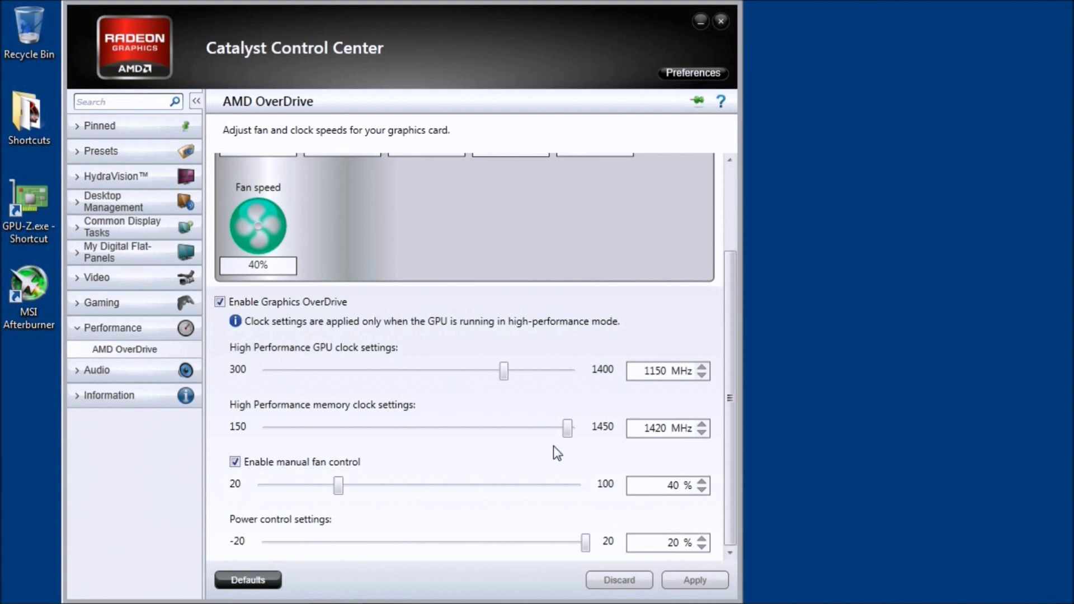
pyautogui.press('Right')
pyautogui.press('Right')
pyautogui.press('Right')
pyautogui.press('Right')
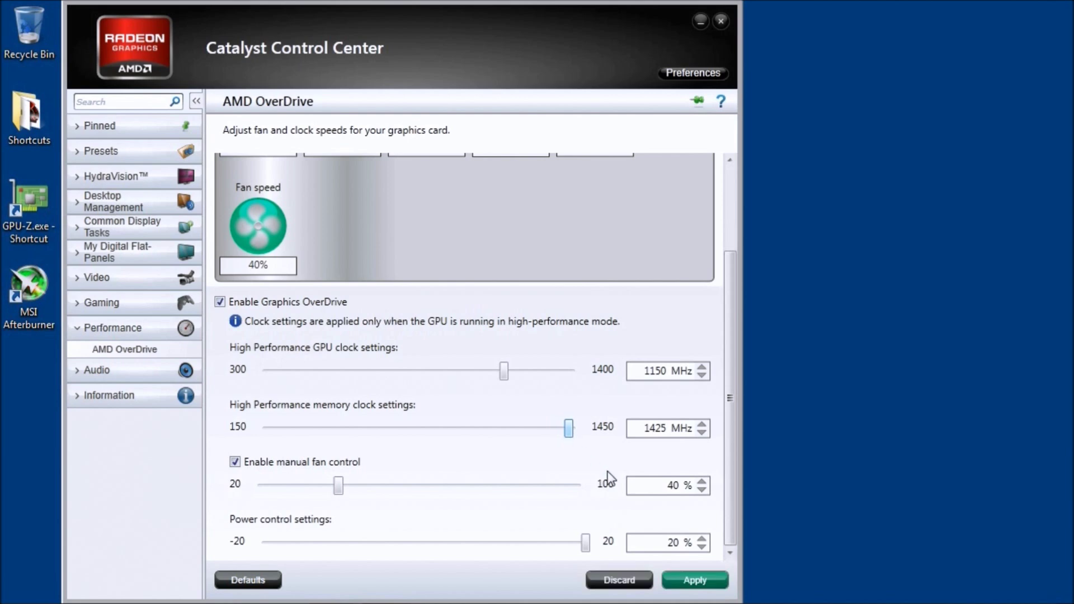
pyautogui.click(700, 579)
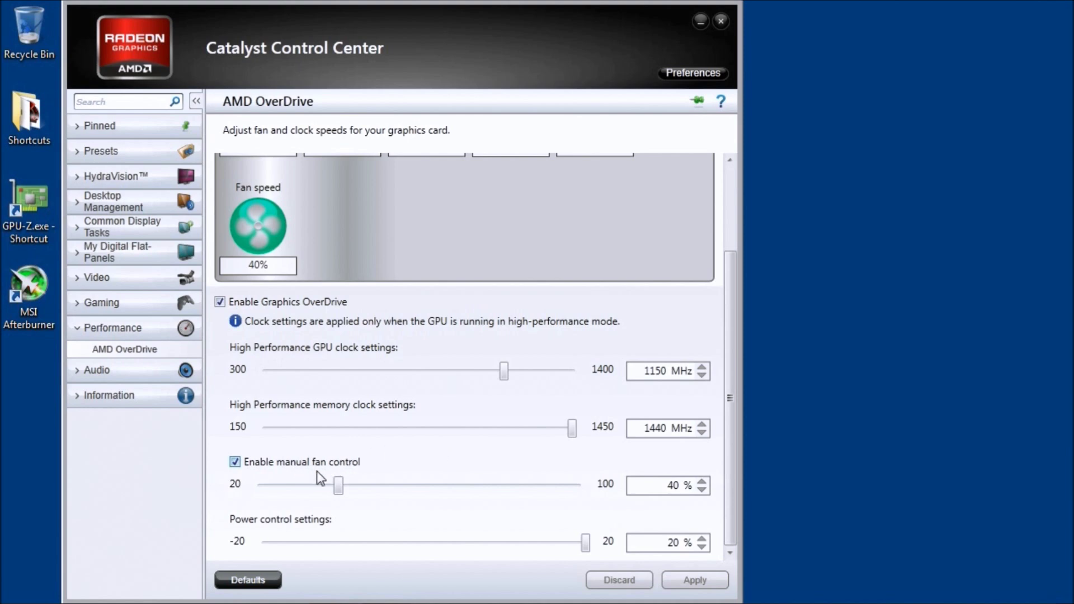
# Step: Set the manual fan speed to 50% and apply it, and return it to 40% and apply again
pyautogui.moveTo(343, 490); pyautogui.dragTo(380, 491)
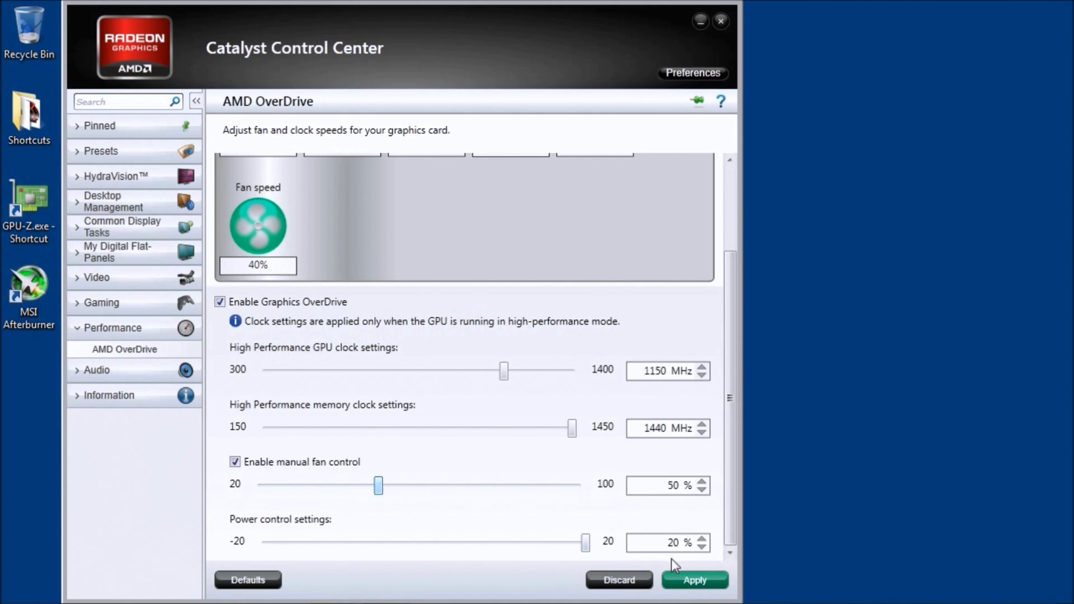
pyautogui.click(683, 574)
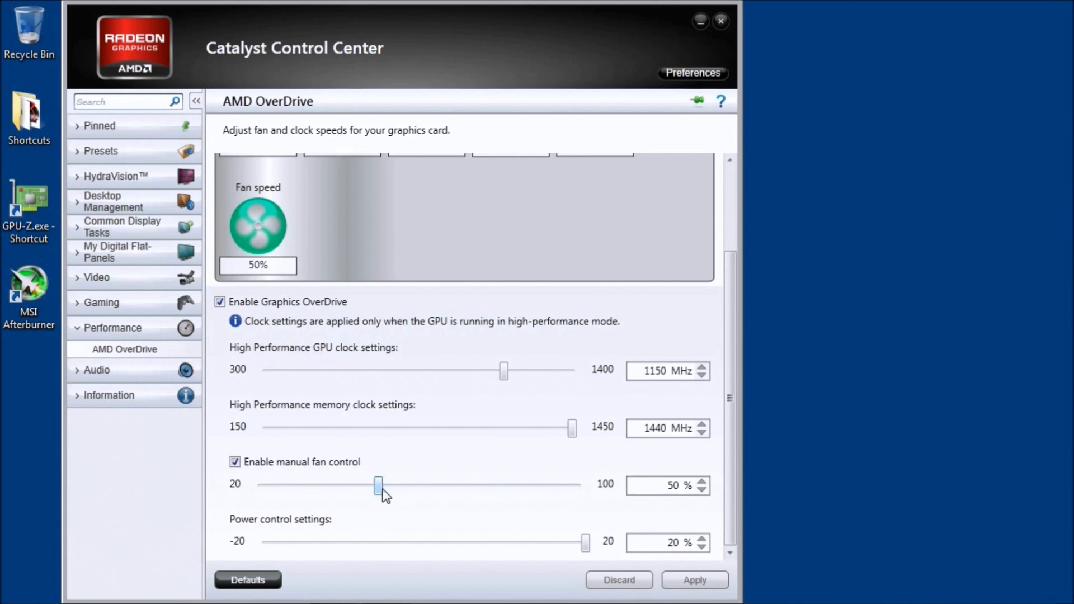
pyautogui.moveTo(385, 495); pyautogui.dragTo(337, 492)
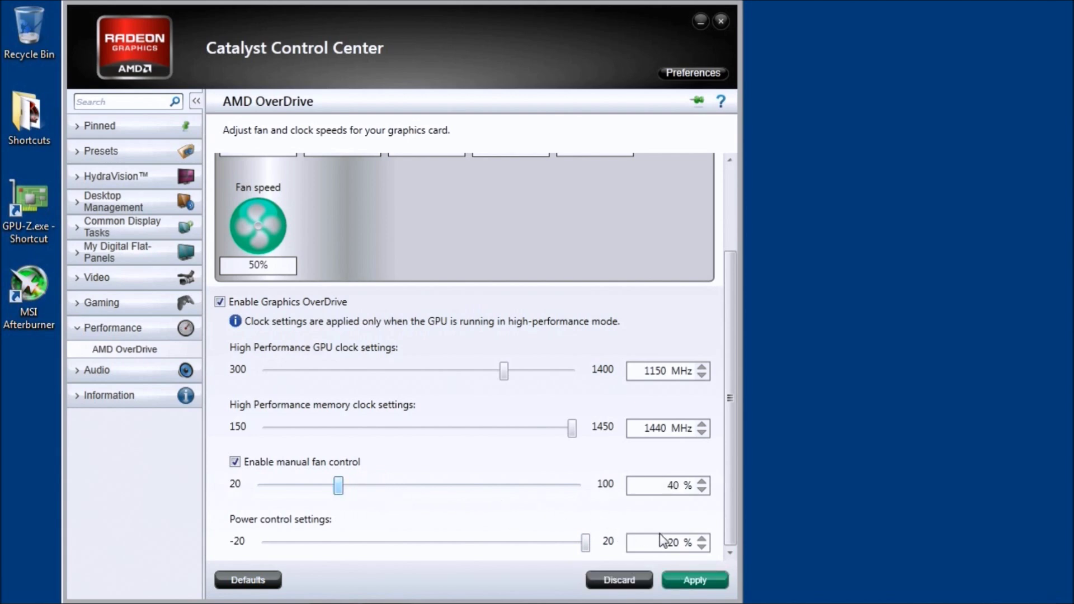
pyautogui.click(689, 576)
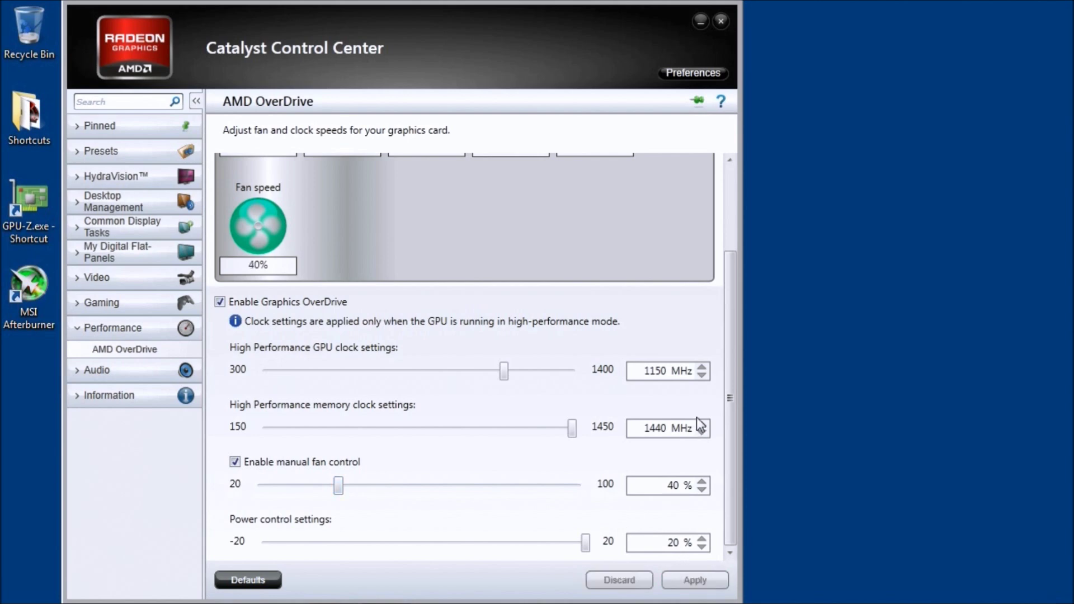
# Step: Raise the memory clock to 1450 MHz and the GPU clock to 1160 MHz, applying each change
pyautogui.moveTo(569, 428); pyautogui.dragTo(576, 427)
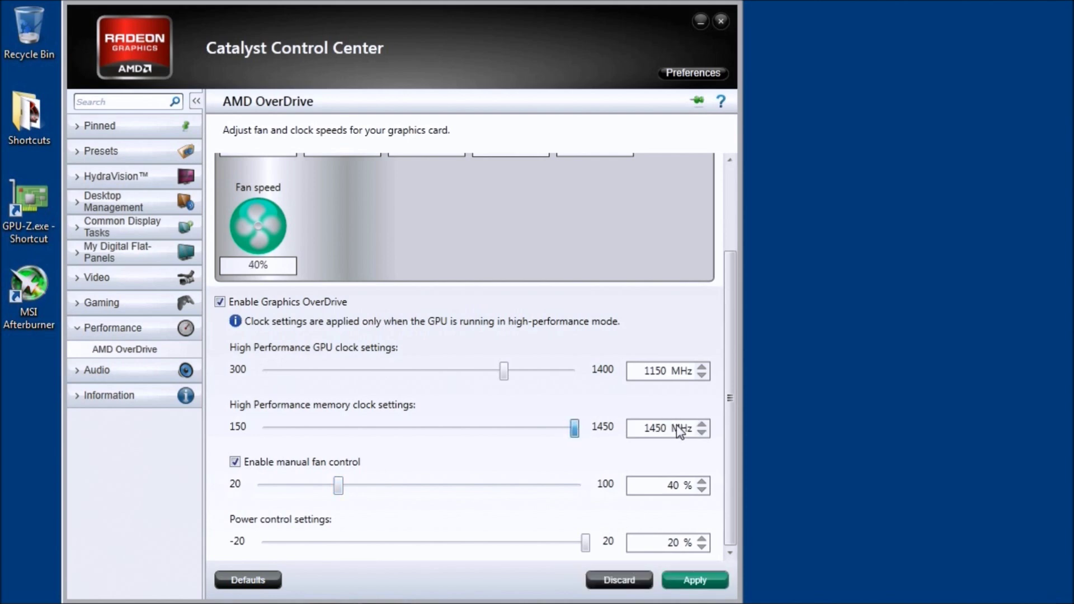
pyautogui.click(699, 576)
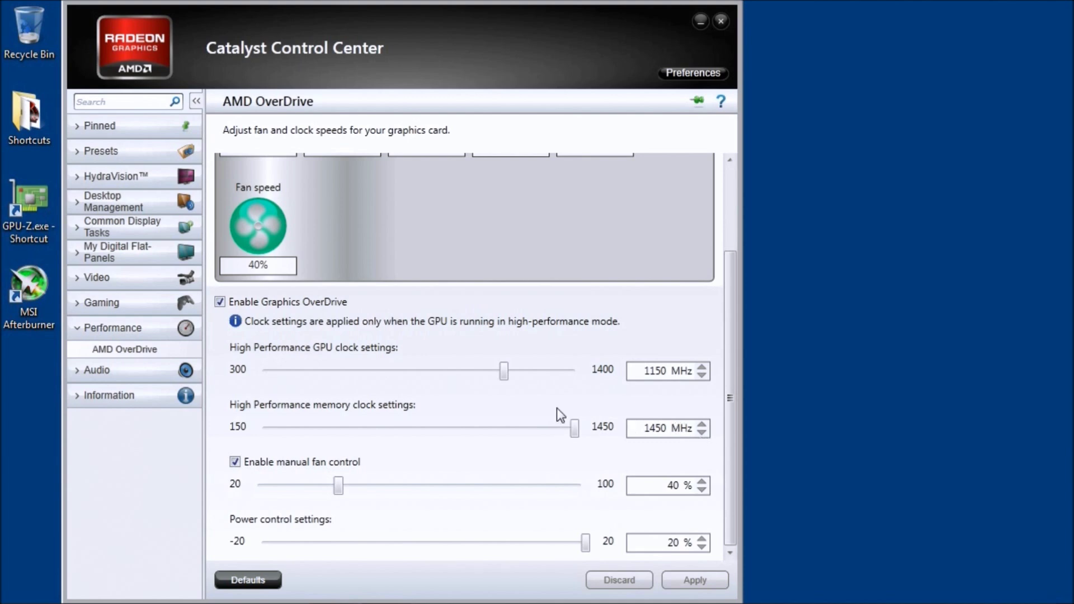
pyautogui.click(505, 378)
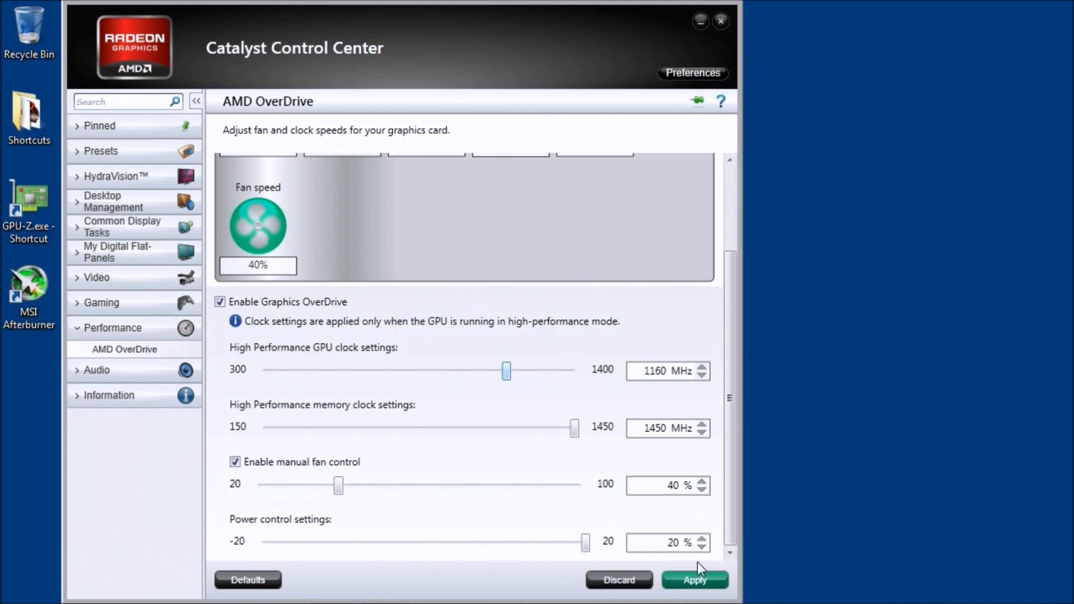
pyautogui.click(696, 580)
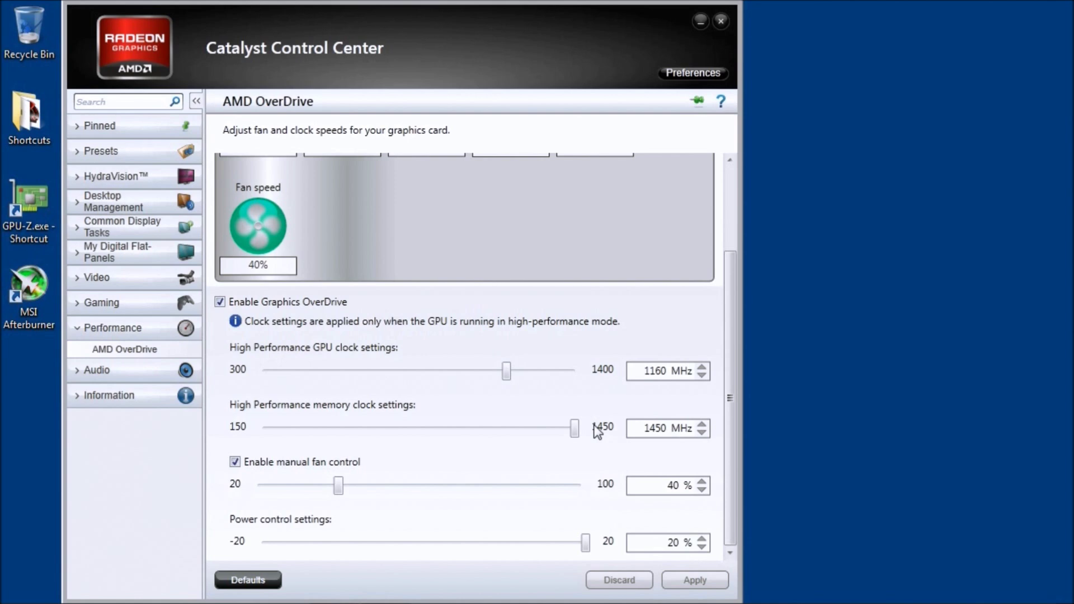
# Step: Raise the high performance GPU clock to 1170, 1180 and 1190 MHz in turn, applying each change
pyautogui.click(513, 375)
pyautogui.press('Left')
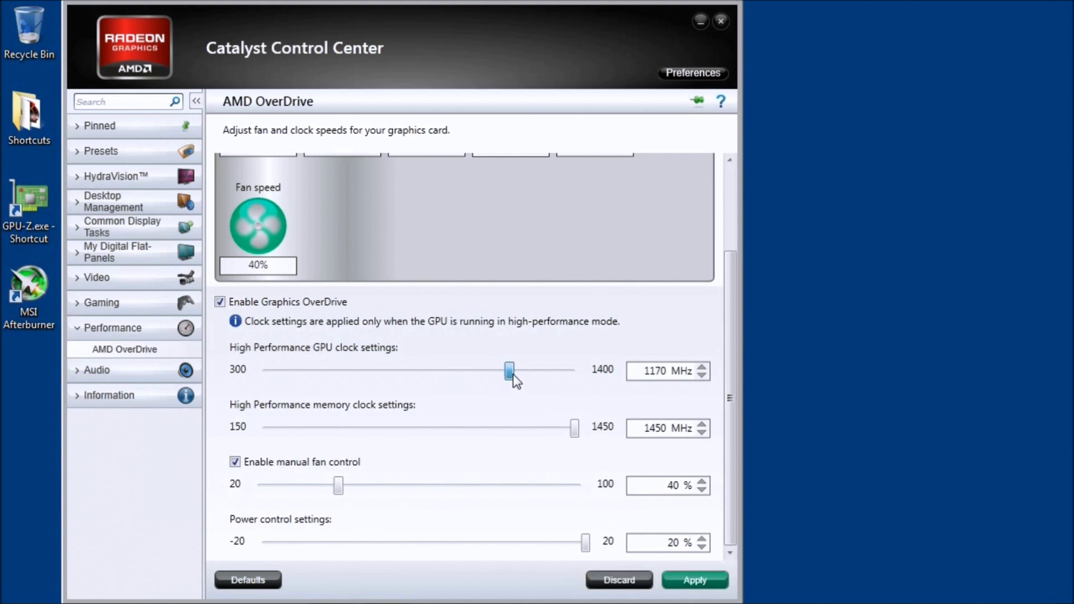
pyautogui.click(694, 580)
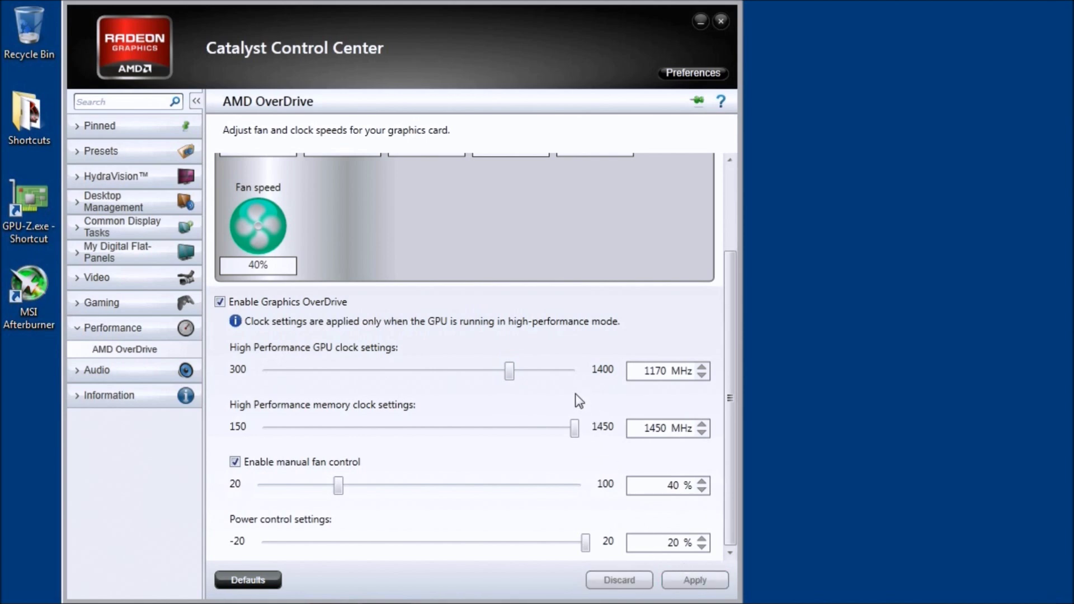
pyautogui.moveTo(509, 372); pyautogui.dragTo(512, 374)
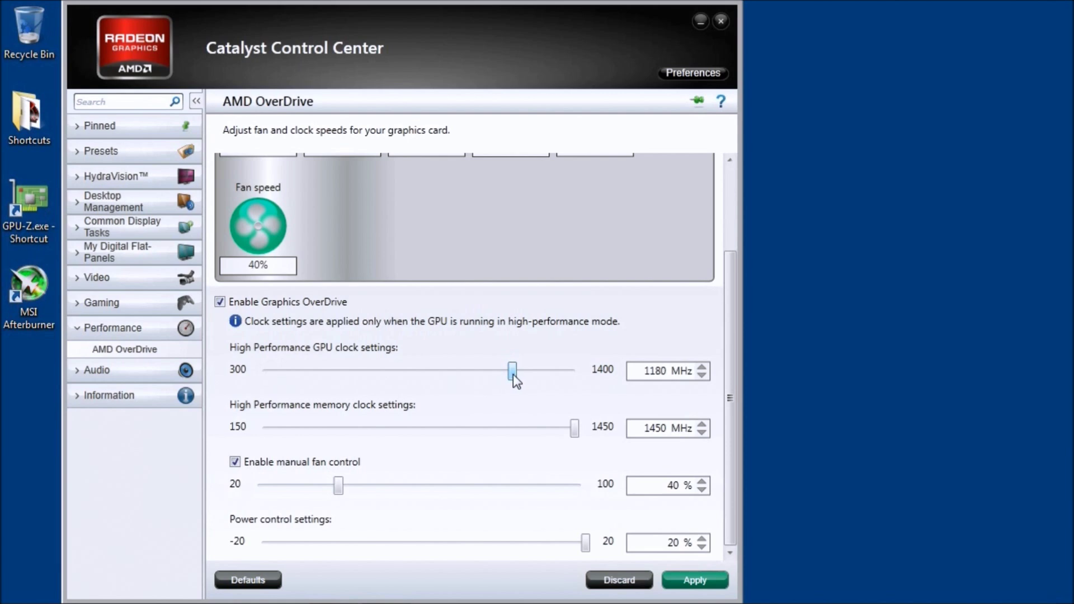
pyautogui.click(694, 577)
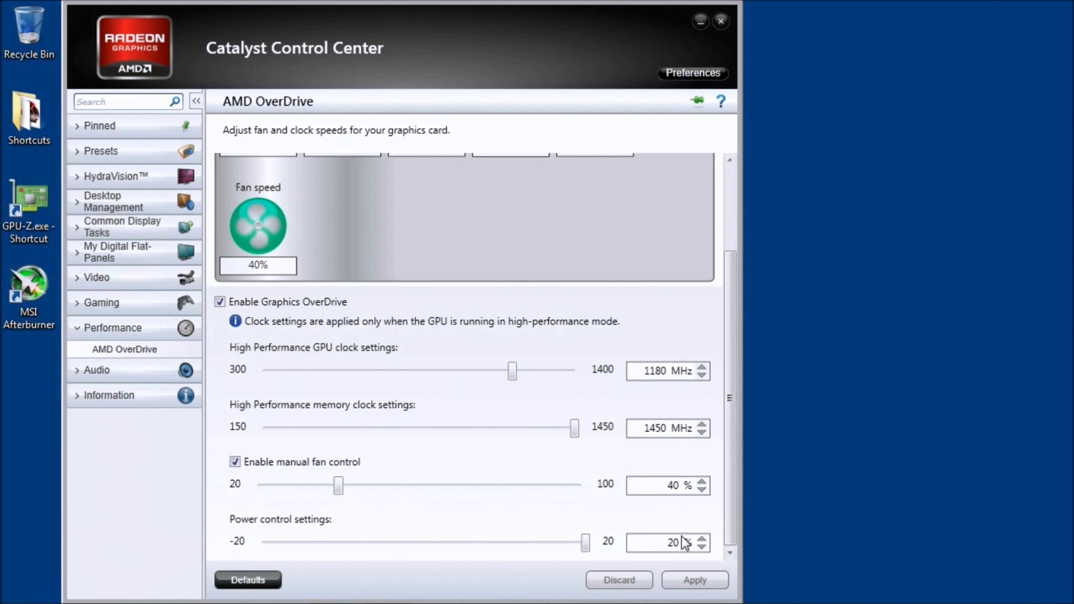
pyautogui.press('Right')
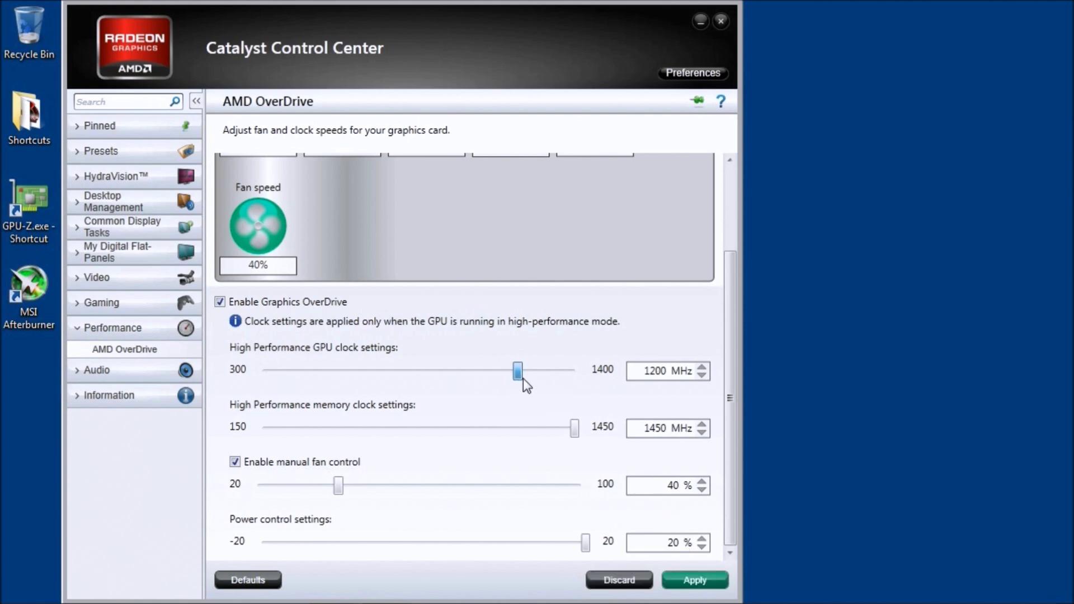
pyautogui.press('Left')
pyautogui.press('Left')
pyautogui.click(709, 574)
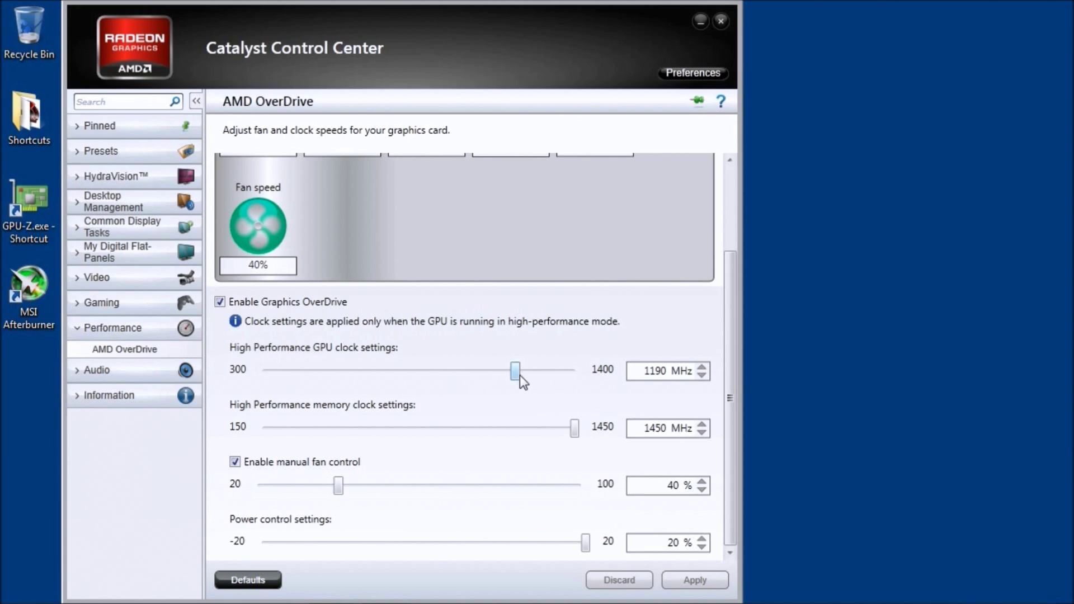
# Step: Raise the high performance GPU clock to 1200, 1210 and 1220 MHz in turn, applying each change
pyautogui.moveTo(519, 374); pyautogui.dragTo(522, 375)
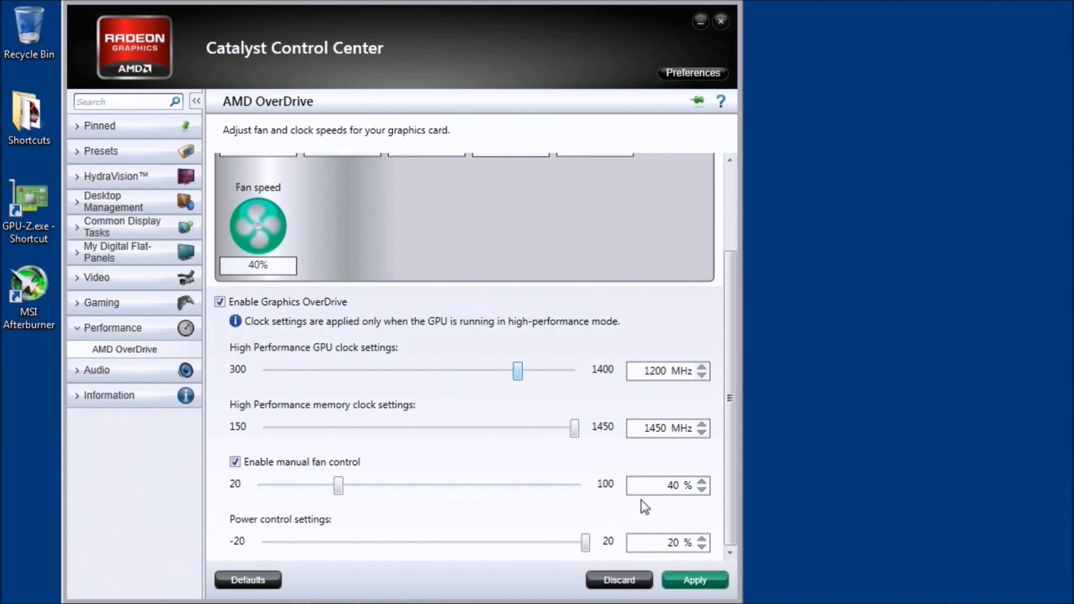
pyautogui.click(695, 576)
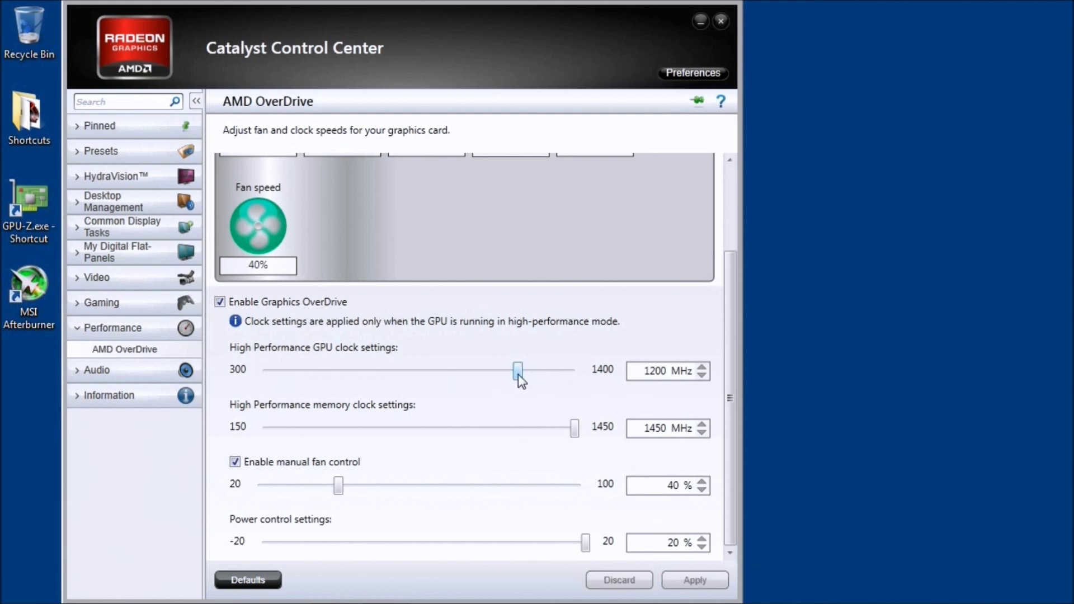
pyautogui.moveTo(518, 375); pyautogui.dragTo(522, 376)
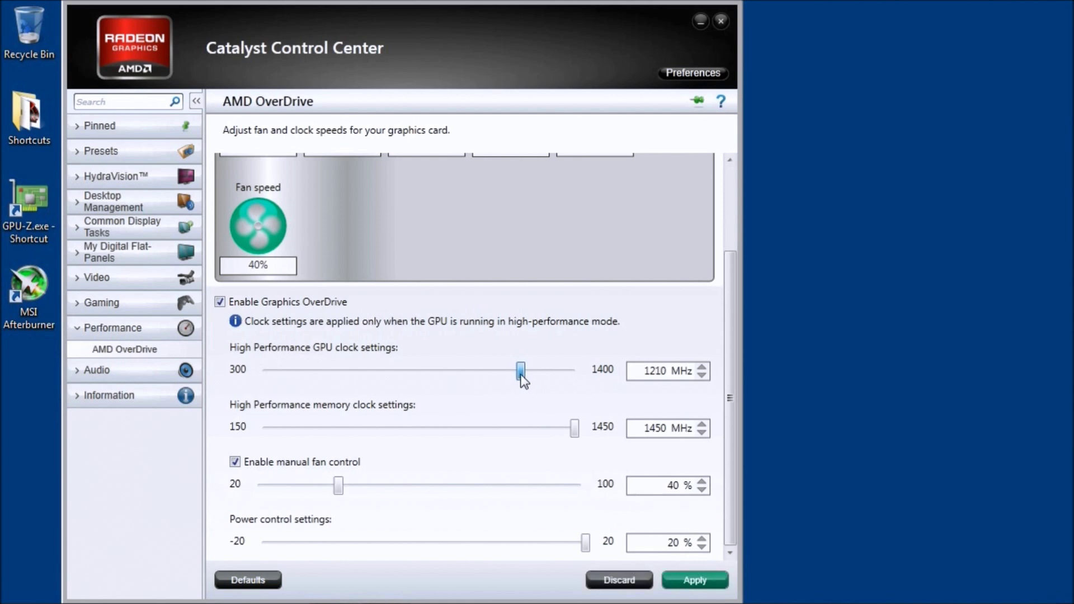
pyautogui.click(692, 576)
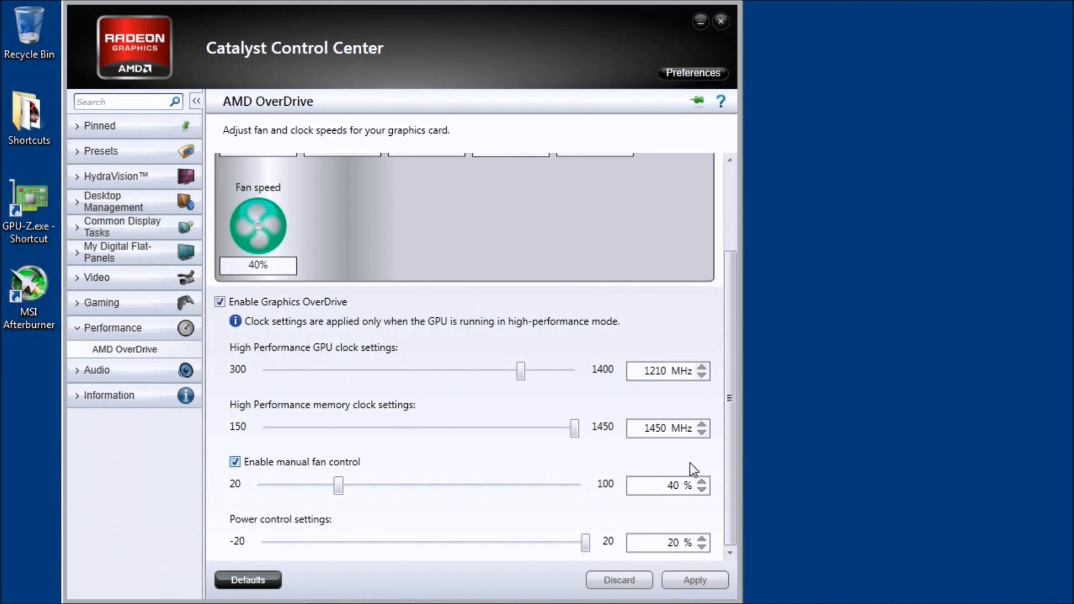
pyautogui.moveTo(522, 380); pyautogui.dragTo(524, 378)
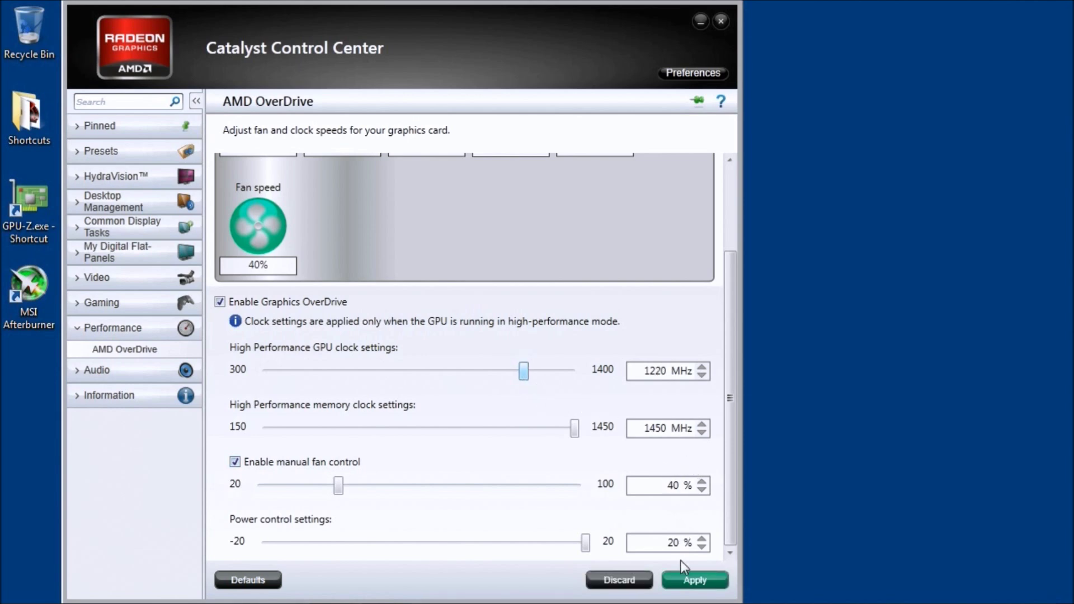
pyautogui.click(689, 579)
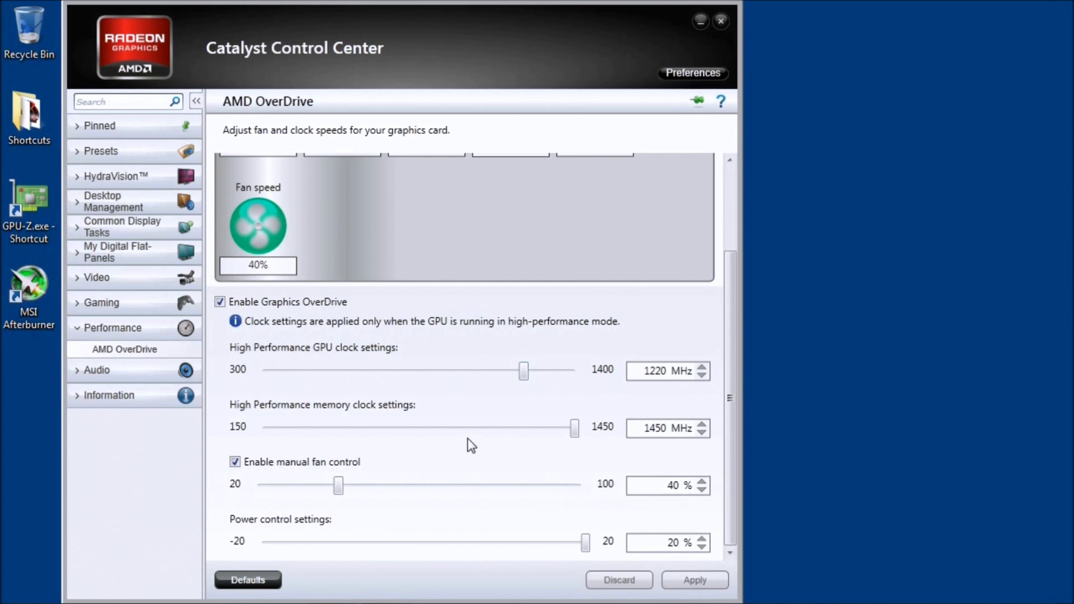
# Step: Lower the high performance GPU clock to 1180 MHz, apply it and close Catalyst Control Center
pyautogui.moveTo(519, 372)
pyautogui.mouseDown()
pyautogui.moveTo(502, 385)
pyautogui.moveTo(511, 377)
pyautogui.mouseUp()
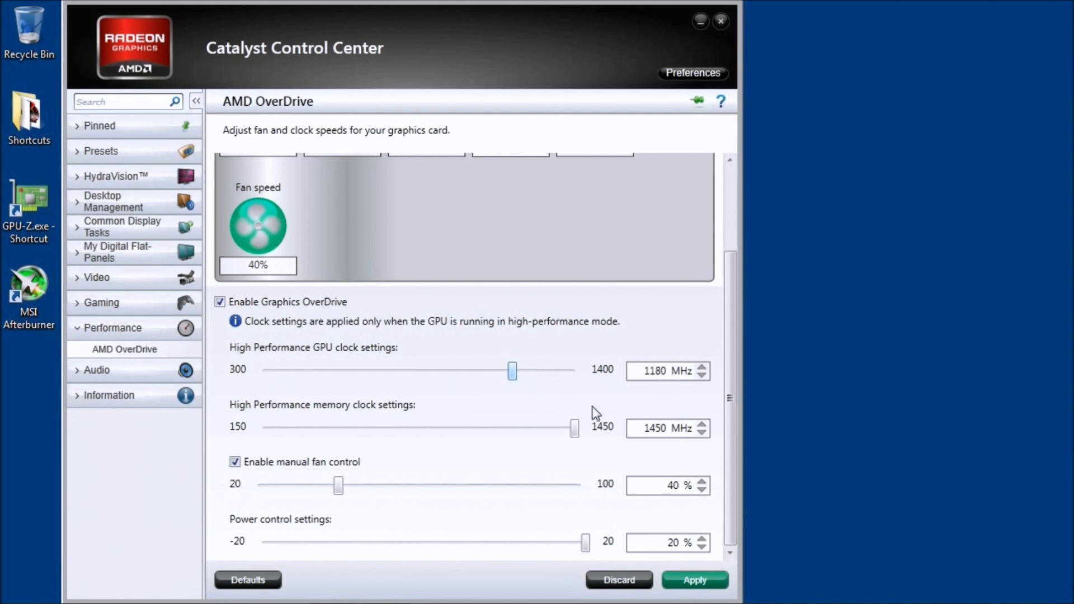
pyautogui.click(689, 575)
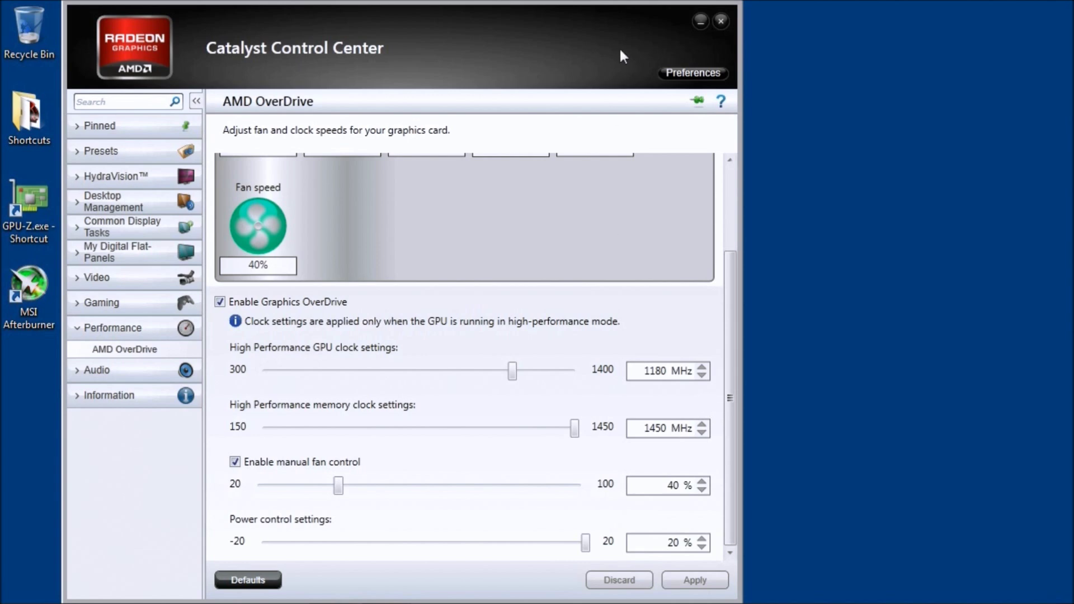
pyautogui.click(721, 22)
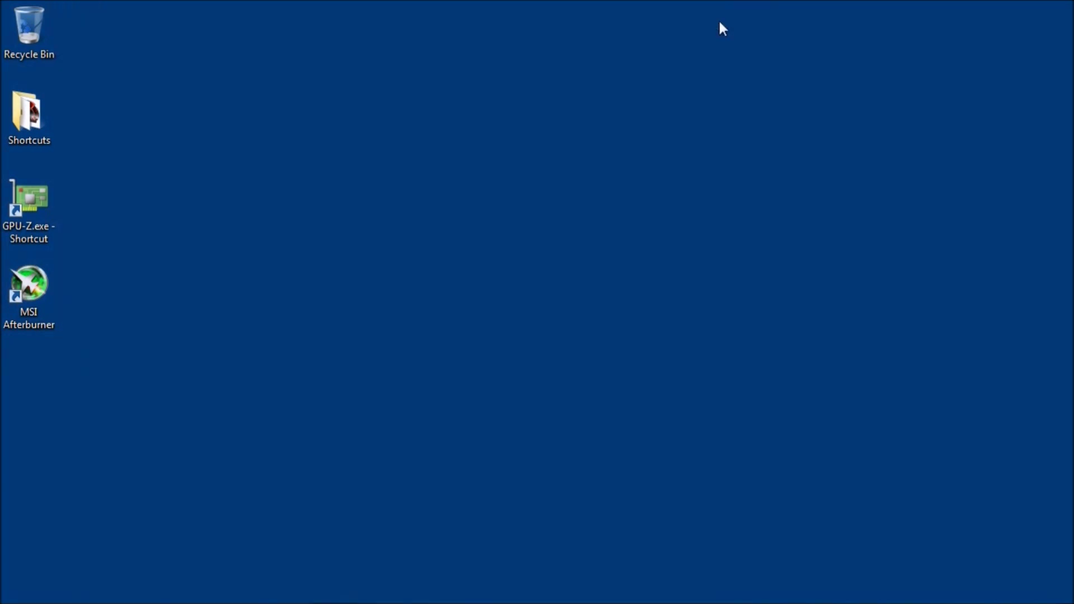
# Step: In MSI Afterburner, set the memory clock to 1400 MHz and the manually controlled fan speed to 40%, and apply both
pyautogui.doubleClick(42, 281)
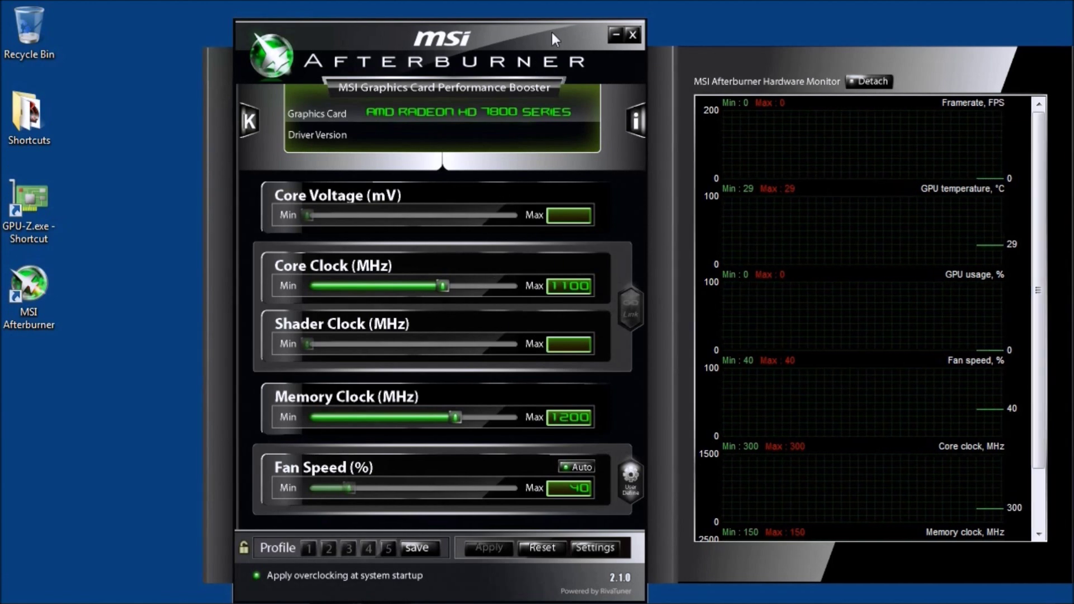
pyautogui.moveTo(551, 32); pyautogui.dragTo(515, 22)
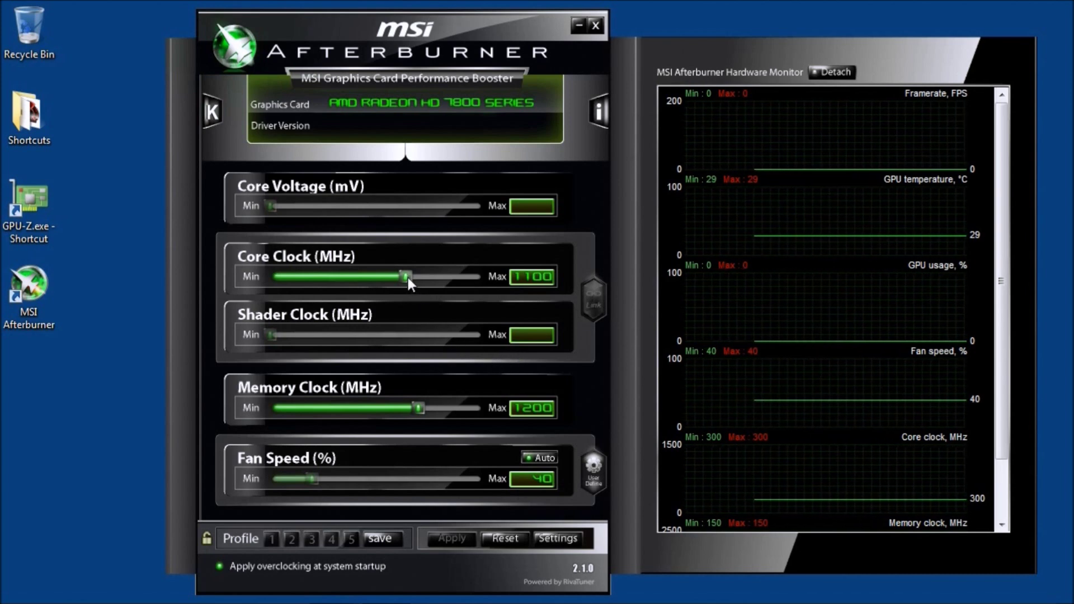
pyautogui.moveTo(422, 405); pyautogui.dragTo(470, 408)
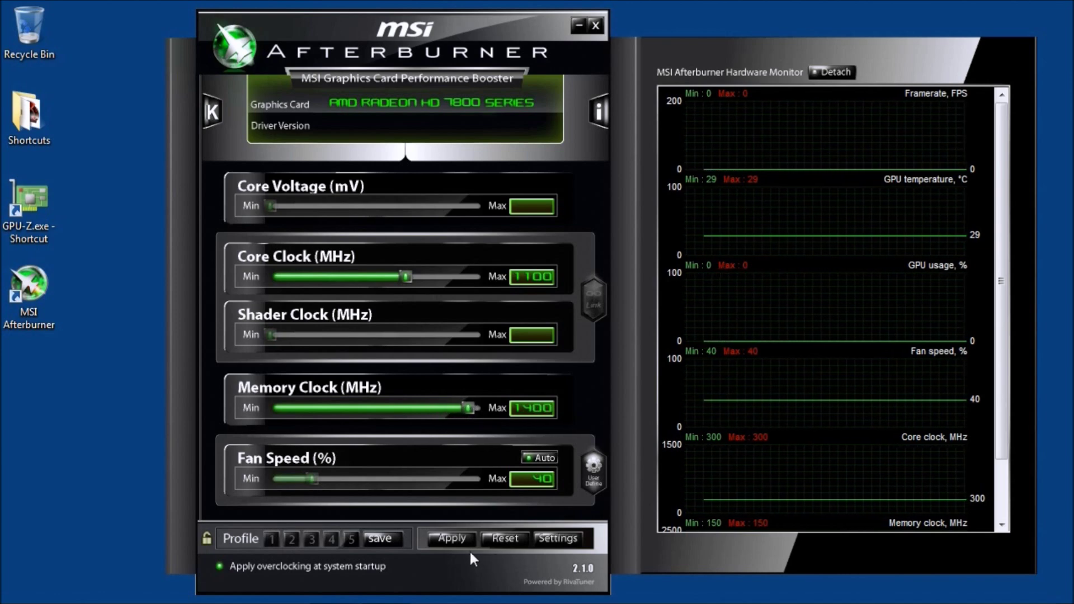
pyautogui.click(539, 458)
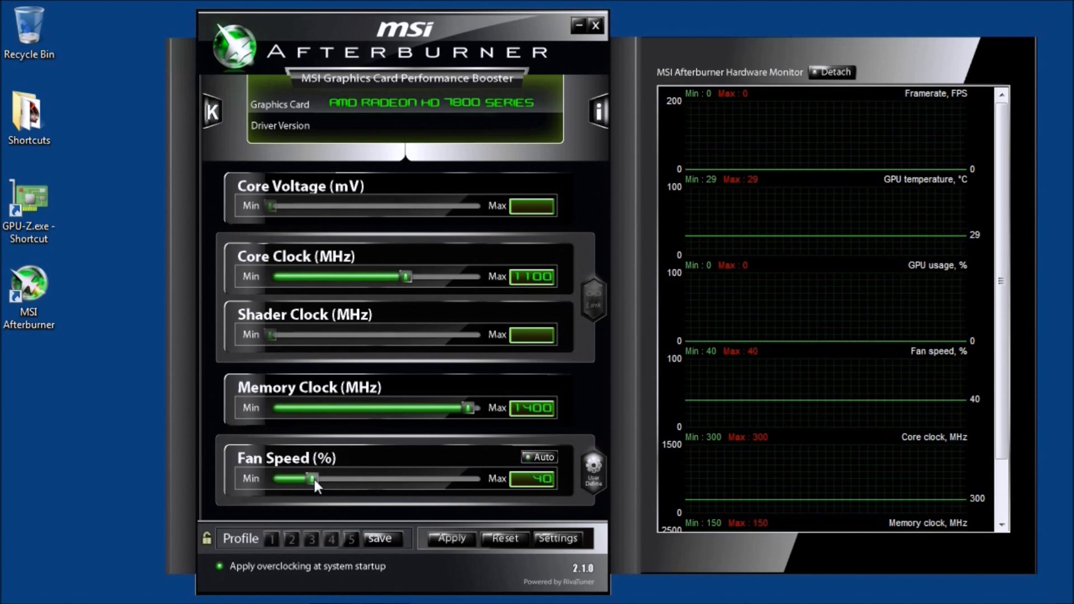
pyautogui.moveTo(314, 479)
pyautogui.mouseDown()
pyautogui.moveTo(361, 477)
pyautogui.moveTo(317, 478)
pyautogui.mouseUp()
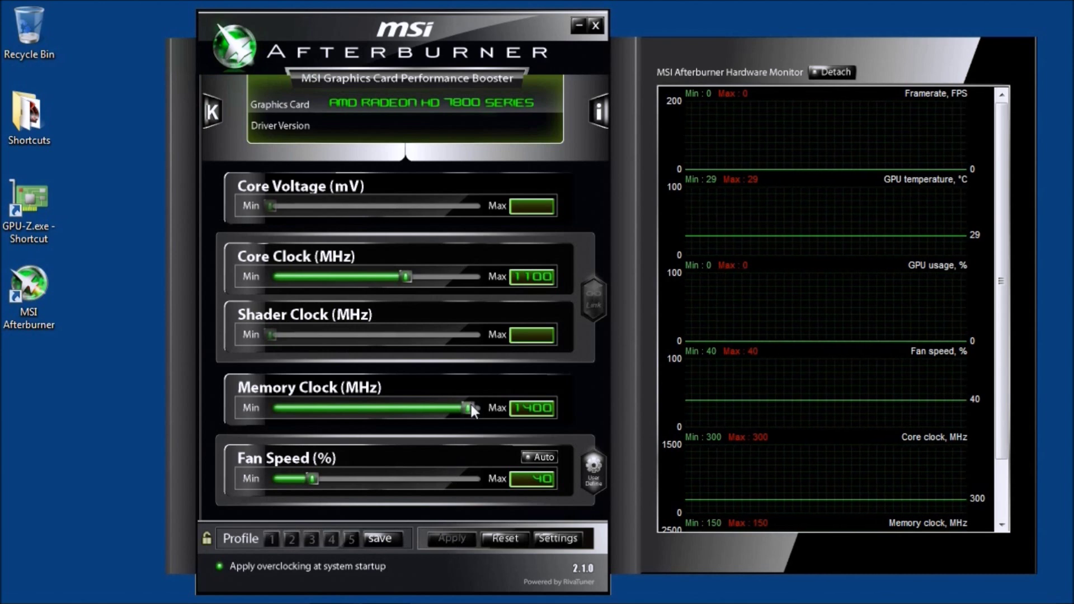
# Step: Set the memory clock to 1450 MHz, fine-tune it down in small steps and back up to 1450 MHz, and apply it
pyautogui.moveTo(471, 408); pyautogui.dragTo(549, 407)
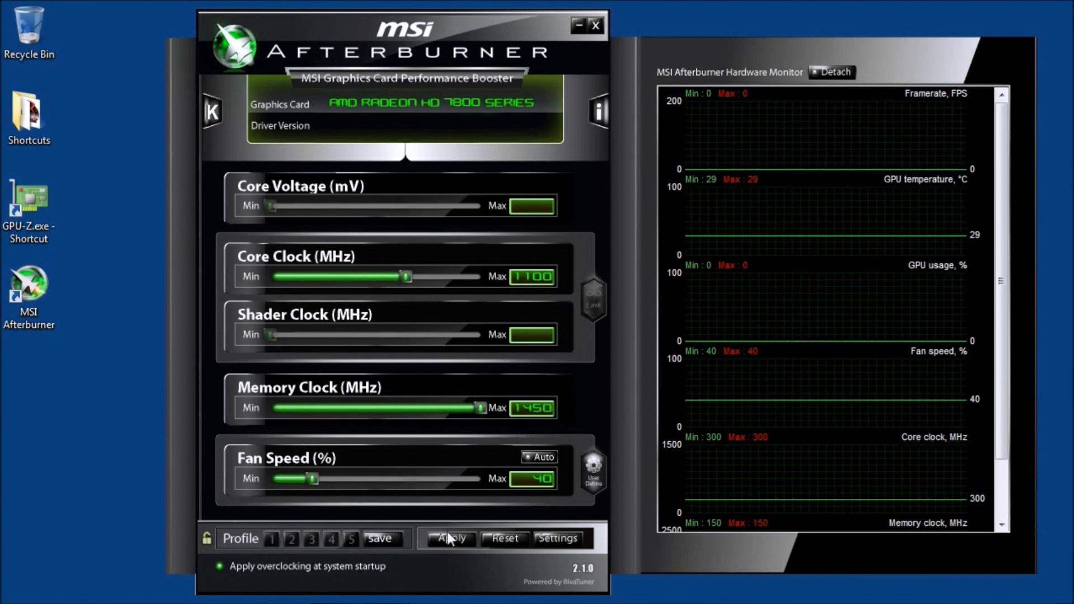
pyautogui.press('Left')
pyautogui.press('Left')
pyautogui.press('Left')
pyautogui.press('Left')
pyautogui.press('Left')
pyautogui.press('Left')
pyautogui.press('Left')
pyautogui.press('Left')
pyautogui.press('Left')
pyautogui.press('Left')
pyautogui.press('Left')
pyautogui.press('Left')
pyautogui.press('Left')
pyautogui.press('Left')
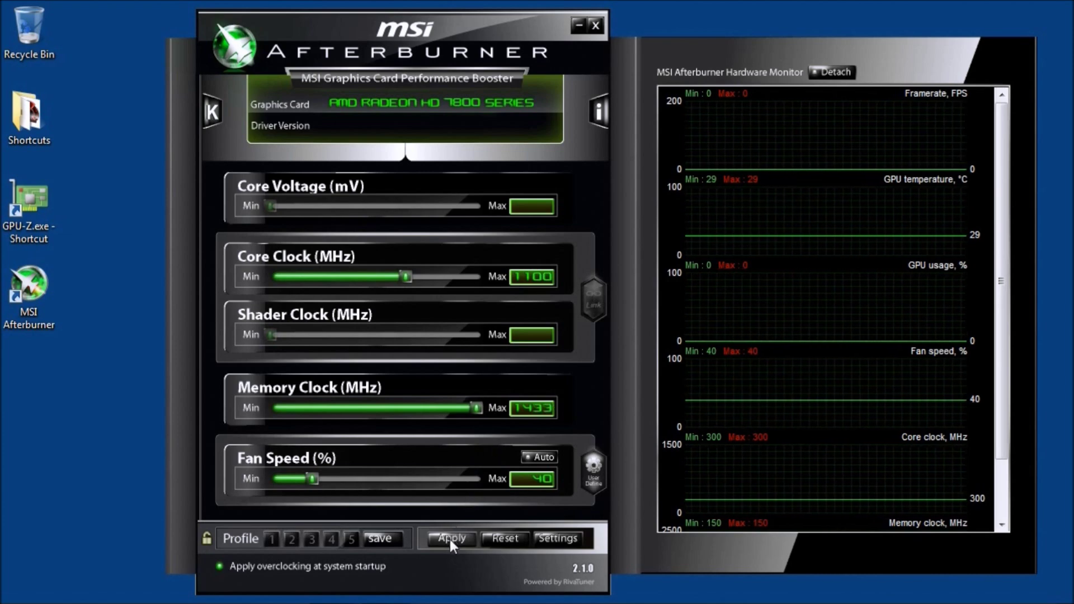
pyautogui.press('Left')
pyautogui.press('Left')
pyautogui.press('Left')
pyautogui.press('Left')
pyautogui.press('Left')
pyautogui.press('Left')
pyautogui.press('Left')
pyautogui.press('Left')
pyautogui.press('Left')
pyautogui.press('Left')
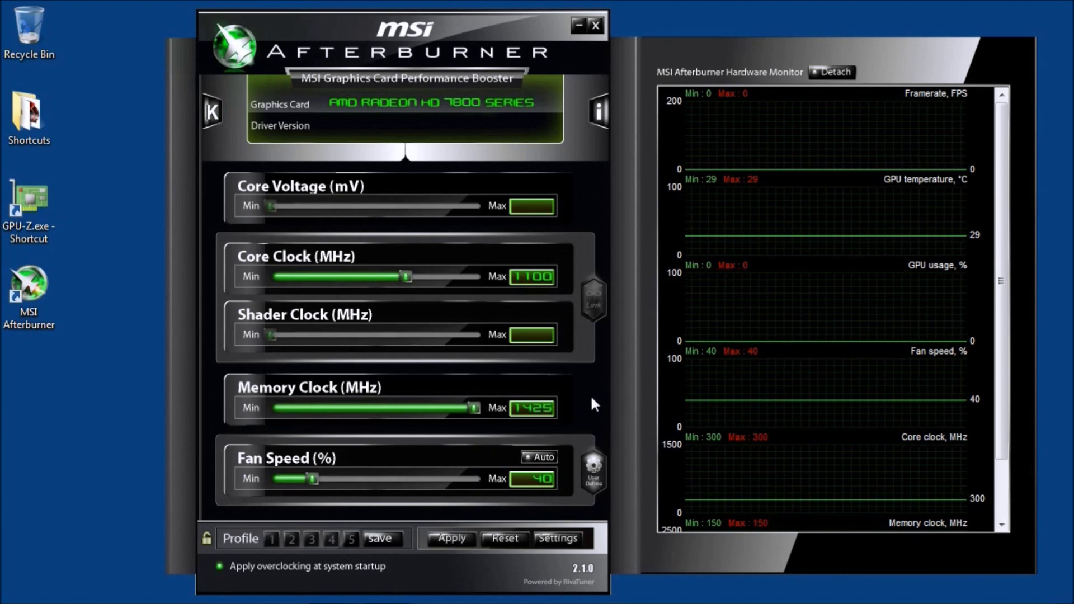
pyautogui.press('Left')
pyautogui.press('Left')
pyautogui.press('Left')
pyautogui.press('Left')
pyautogui.press('Left')
pyautogui.press('Left')
pyautogui.press('Left')
pyautogui.press('Left')
pyautogui.press('Left')
pyautogui.press('Left')
pyautogui.press('Left')
pyautogui.press('Left')
pyautogui.press('Left')
pyautogui.press('Left')
pyautogui.press('Left')
pyautogui.press('Right')
pyautogui.press('Right')
pyautogui.press('Right')
pyautogui.press('Right')
pyautogui.press('Right')
pyautogui.press('Right')
pyautogui.press('Right')
pyautogui.press('Right')
pyautogui.press('Right')
pyautogui.press('Right')
pyautogui.press('Right')
pyautogui.press('Right')
pyautogui.press('Right')
pyautogui.press('Right')
pyautogui.press('Right')
pyautogui.press('Right')
pyautogui.press('Right')
pyautogui.press('Right')
pyautogui.press('Right')
pyautogui.press('Right')
pyautogui.press('Right')
pyautogui.press('Right')
pyautogui.press('Right')
pyautogui.press('Right')
pyautogui.press('Right')
pyautogui.press('Right')
pyautogui.press('Right')
pyautogui.press('Right')
pyautogui.press('Right')
pyautogui.press('Right')
pyautogui.press('Right')
pyautogui.press('Right')
pyautogui.press('Right')
pyautogui.press('Right')
pyautogui.press('Right')
pyautogui.press('Right')
pyautogui.press('Right')
pyautogui.press('Right')
pyautogui.press('Right')
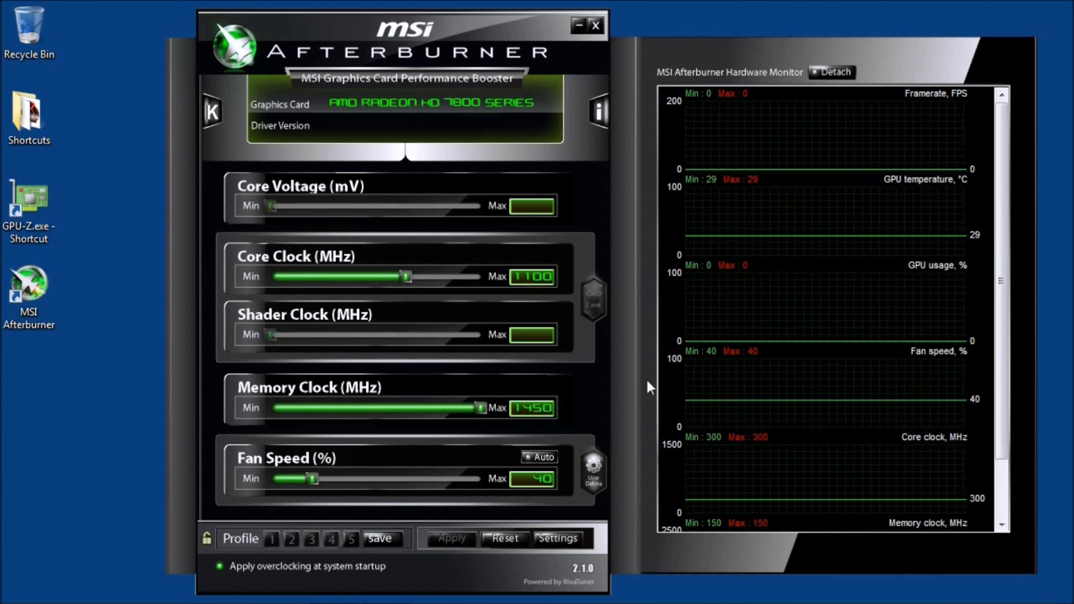
# Step: Raise the core clock to 1180 MHz in fine steps and apply it
pyautogui.moveTo(411, 278); pyautogui.dragTo(423, 278)
pyautogui.press('Right')
pyautogui.press('Right')
pyautogui.press('Right')
pyautogui.press('Right')
pyautogui.press('Right')
pyautogui.press('Right')
pyautogui.press('Right')
pyautogui.press('Right')
pyautogui.press('Right')
pyautogui.press('Right')
pyautogui.press('Right')
pyautogui.press('Right')
pyautogui.press('Right')
pyautogui.press('Right')
pyautogui.press('Right')
pyautogui.press('Right')
pyautogui.press('Right')
pyautogui.press('Right')
pyautogui.press('Right')
pyautogui.press('Right')
pyautogui.press('Right')
pyautogui.press('Right')
pyautogui.press('Right')
pyautogui.press('Right')
pyautogui.press('Right')
pyautogui.press('Right')
pyautogui.press('Right')
# Step: In the hardware monitoring settings, turn off the Framerate graph's On-Screen Display and toggle the GPU temperature graph's display off and on
pyautogui.click(560, 538)
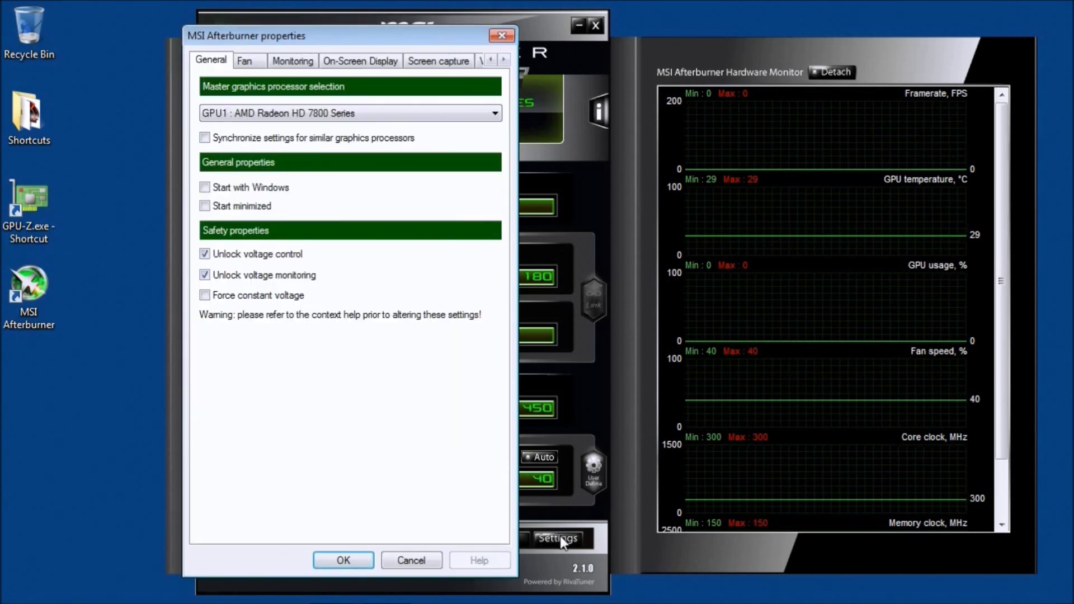
pyautogui.click(297, 63)
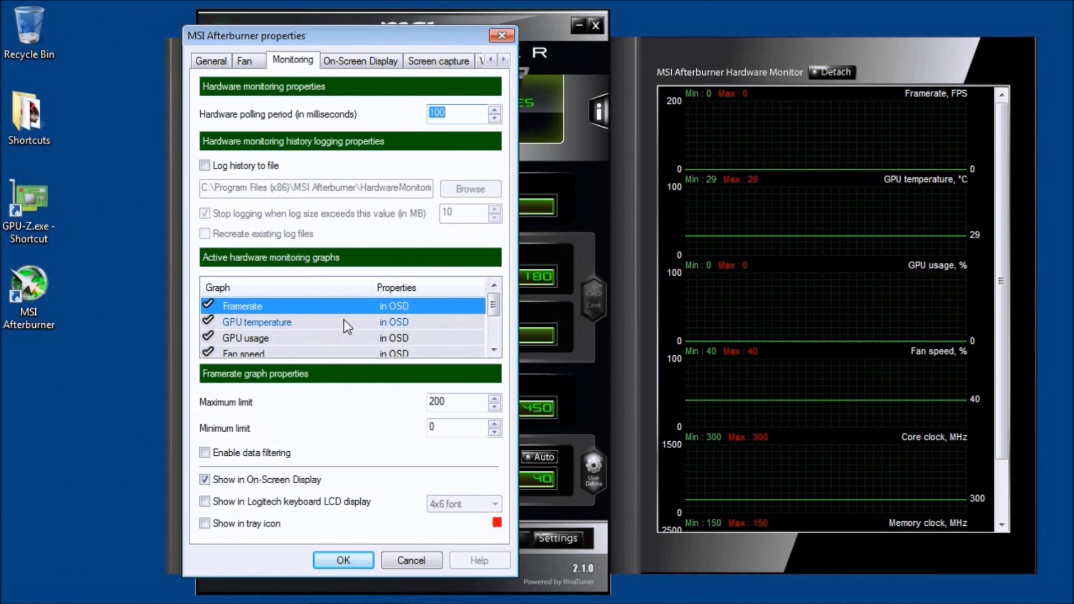
pyautogui.click(394, 306)
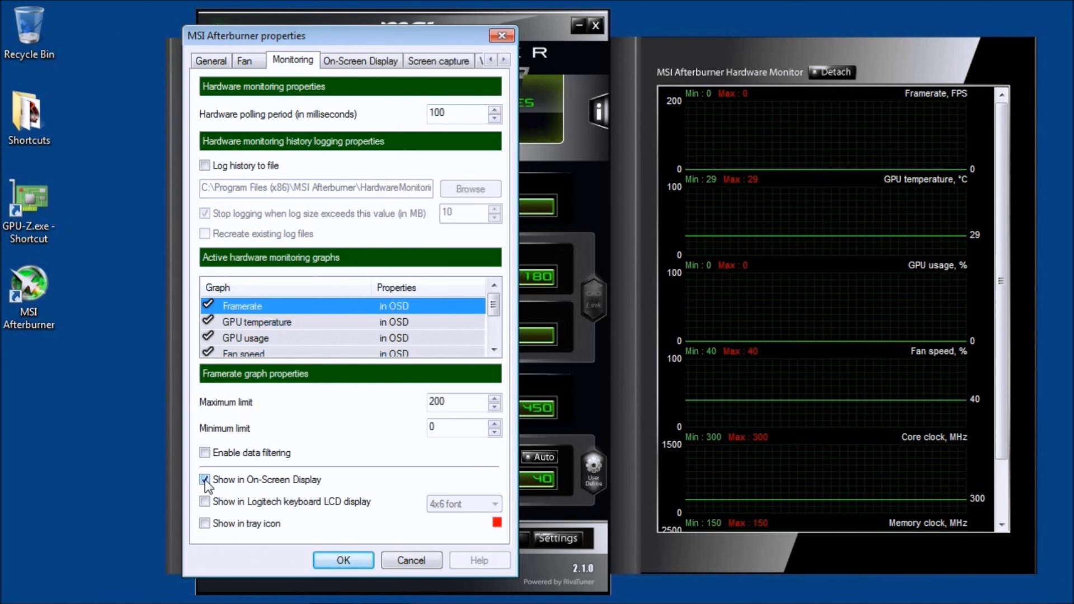
pyautogui.click(205, 480)
pyautogui.click(393, 323)
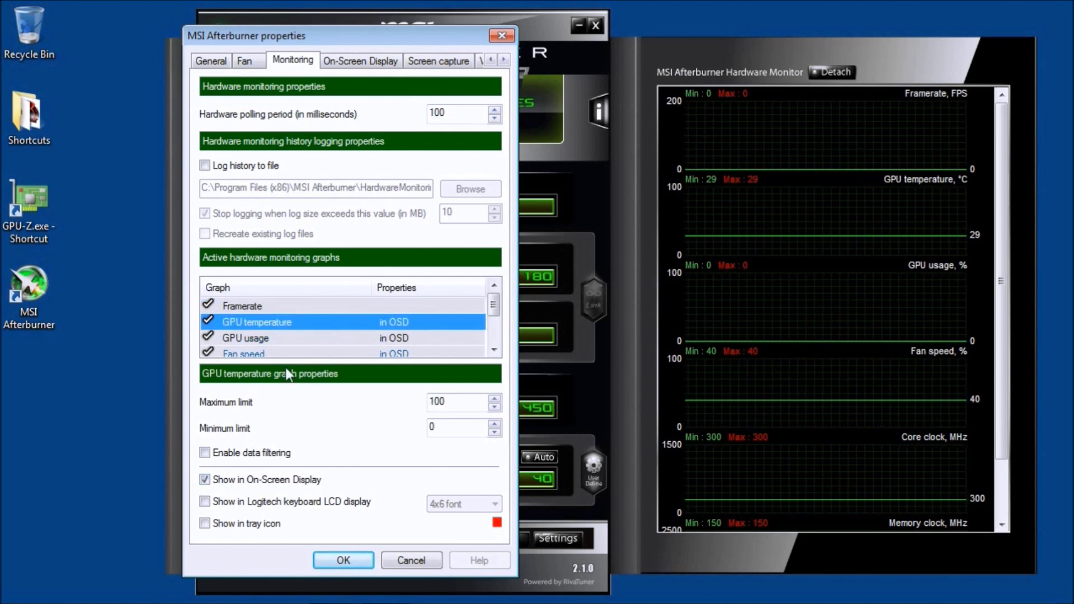
pyautogui.click(208, 481)
pyautogui.click(205, 480)
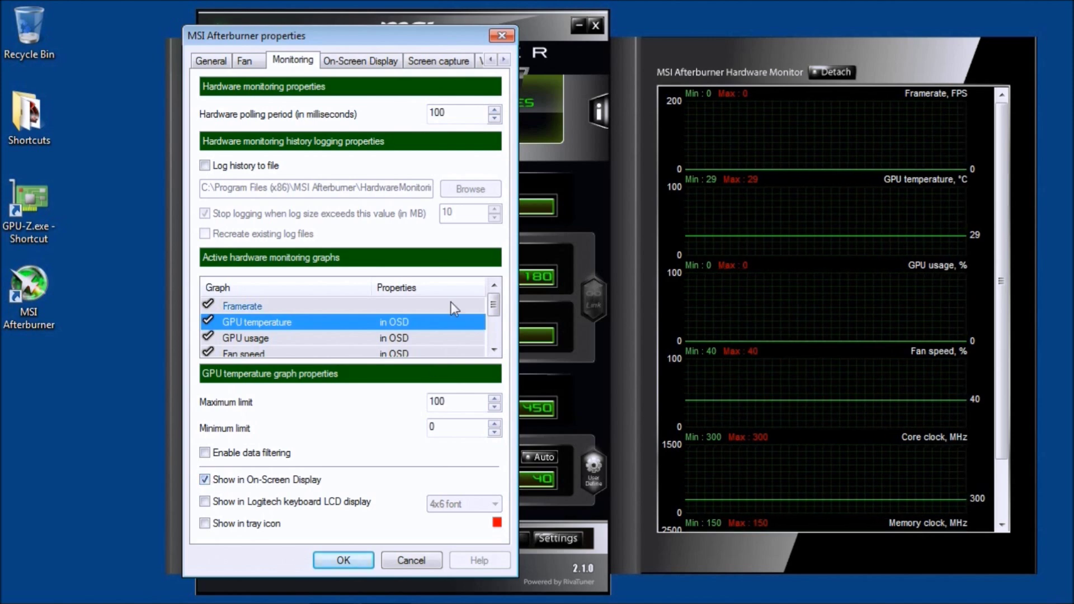
# Step: Turn the Framerate graph's On-Screen Display back on, and close the properties dialog and MSI Afterburner
pyautogui.click(408, 305)
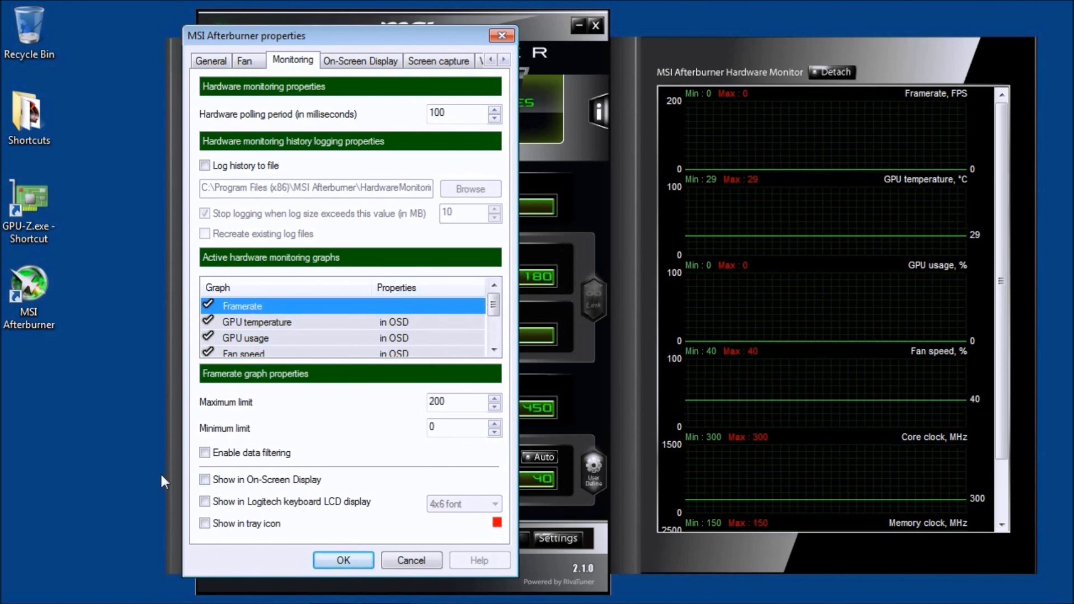
pyautogui.click(206, 479)
pyautogui.moveTo(493, 306)
pyautogui.mouseDown()
pyautogui.moveTo(493, 334)
pyautogui.moveTo(493, 308)
pyautogui.mouseUp()
pyautogui.click(257, 306)
pyautogui.click(502, 35)
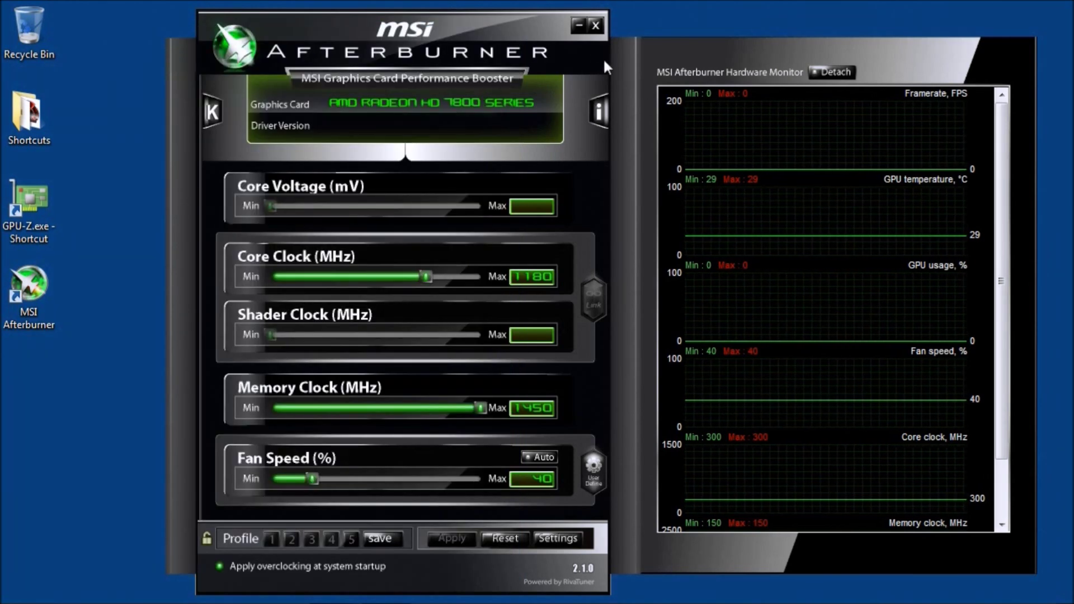
pyautogui.click(596, 29)
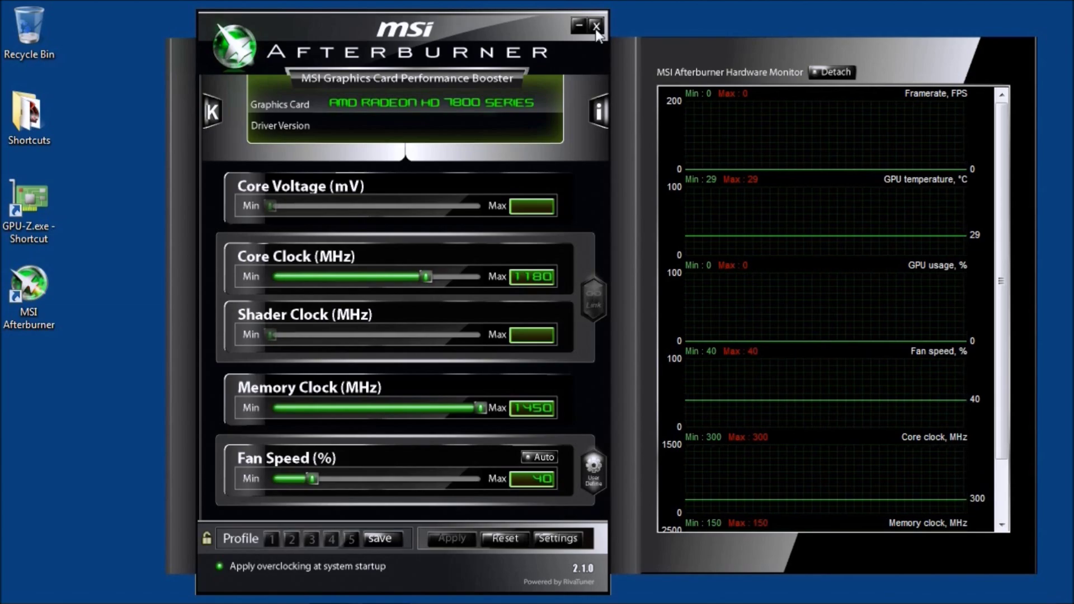